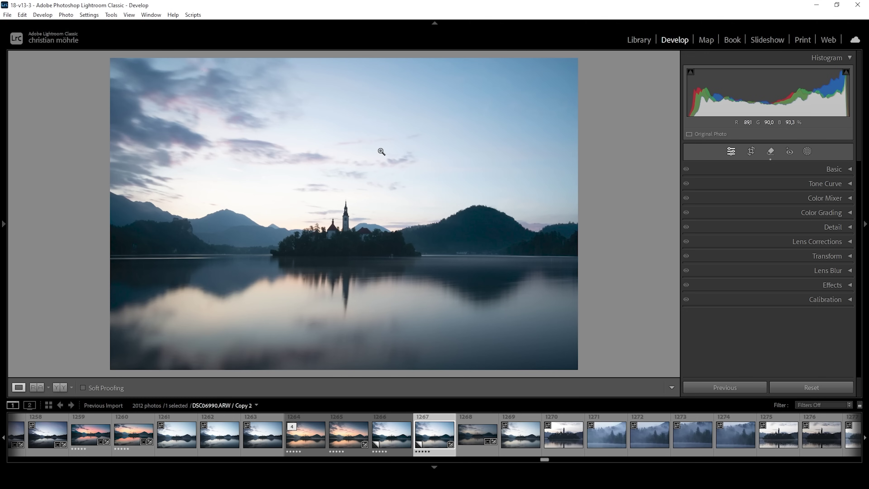
- Change the photo's basic colour profile to Adobe Standard
left_click(848, 171)
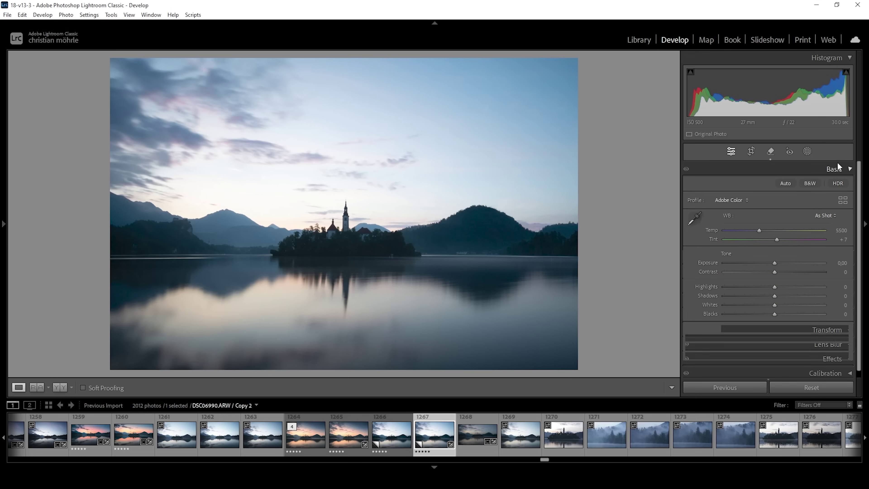
left_click(749, 199)
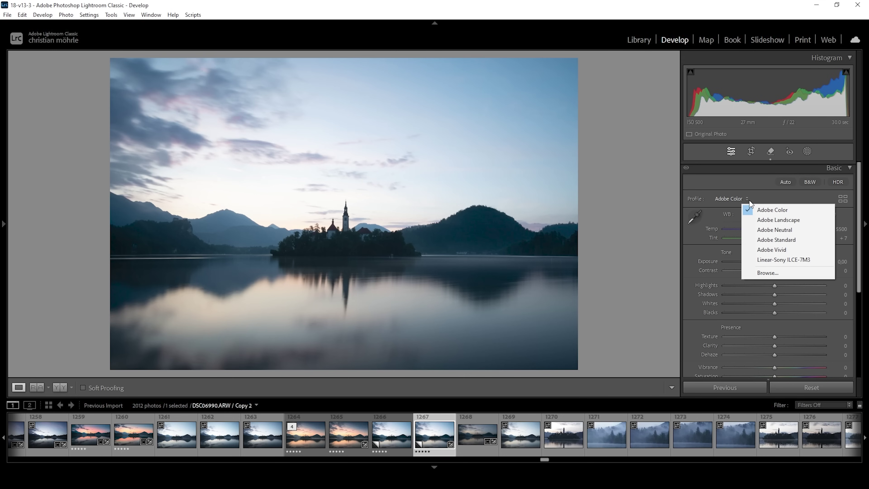
left_click(782, 240)
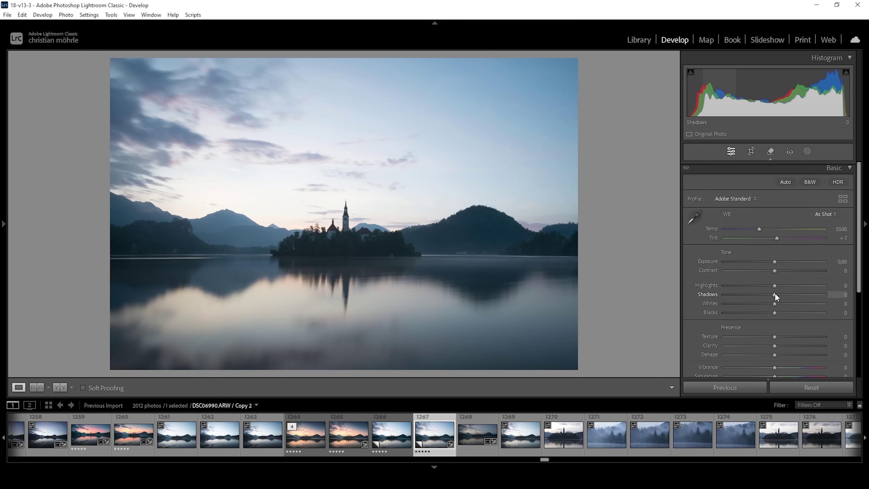
- Lift the dark areas with Shadows +25 and Blacks +12, and compare the edit side by side with the reference photo
left_click_drag(778, 295, 839, 297)
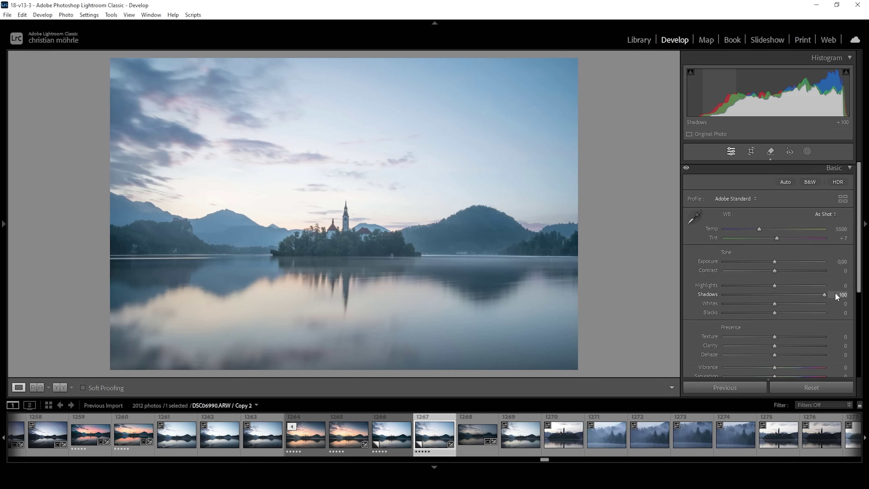
double_click(823, 294)
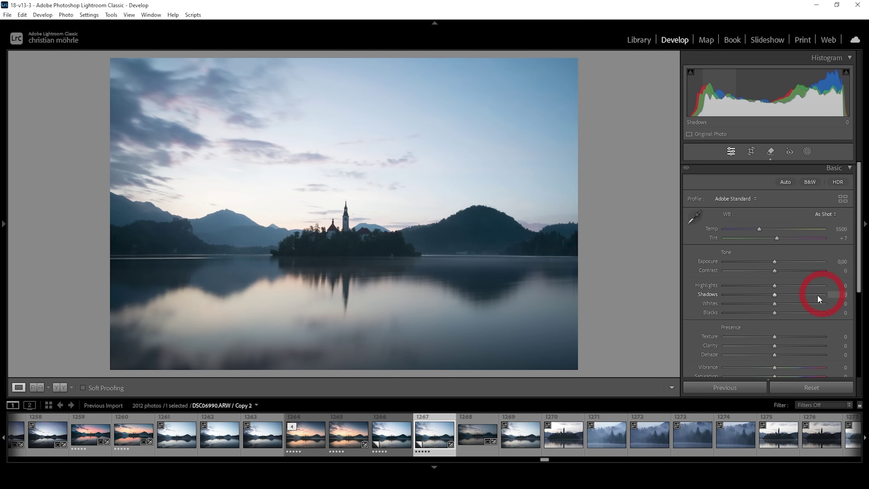
left_click_drag(775, 293, 787, 294)
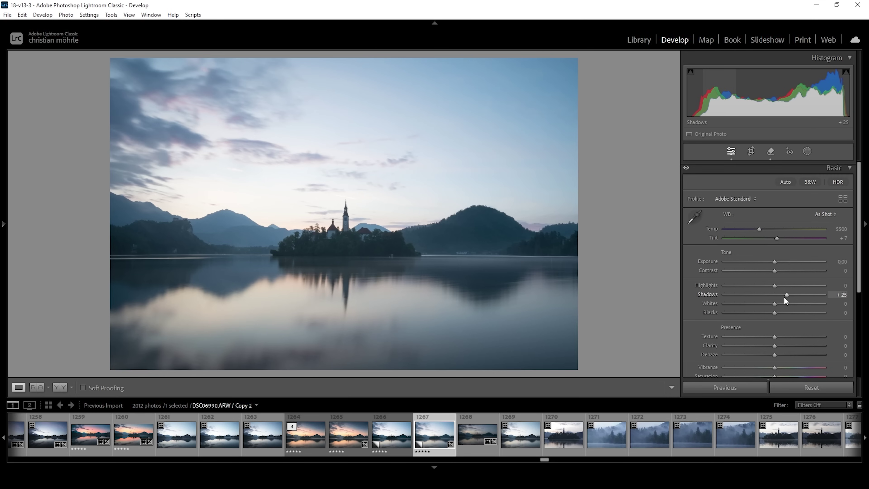
left_click_drag(776, 312, 781, 314)
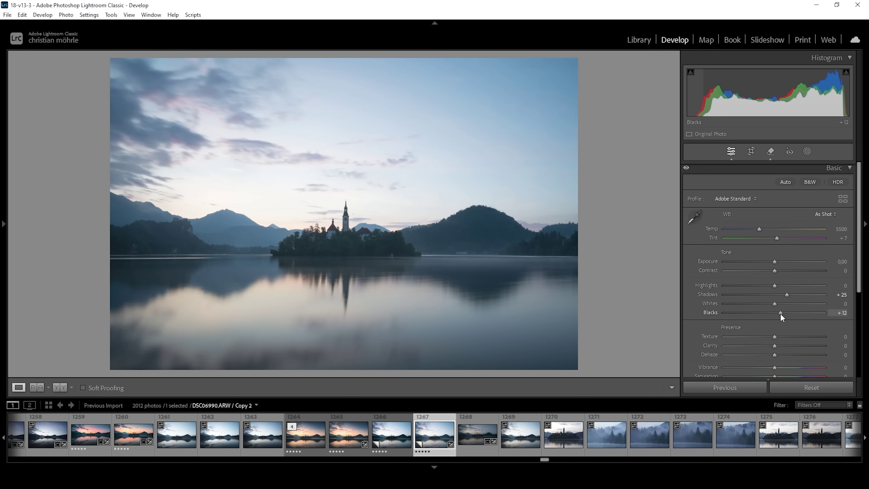
left_click(37, 391)
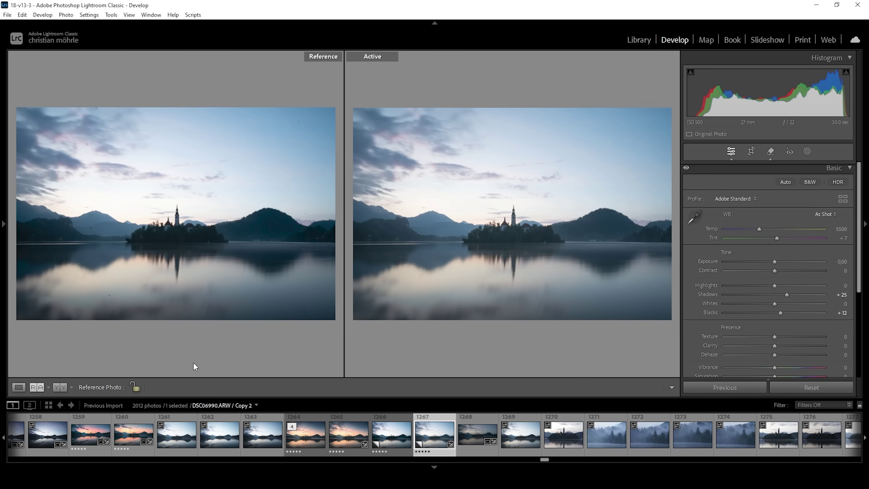
left_click(22, 388)
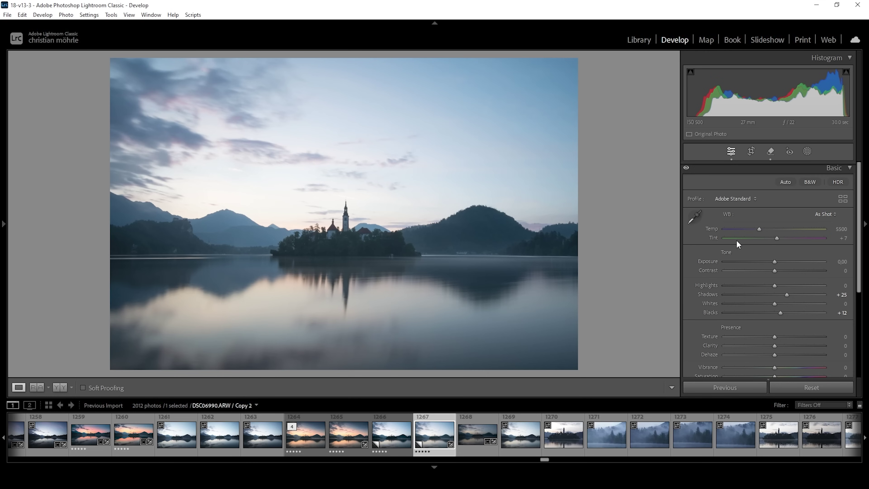
- Bring back detail in the bright sky by lowering the Highlights to −59
left_click_drag(772, 288, 744, 286)
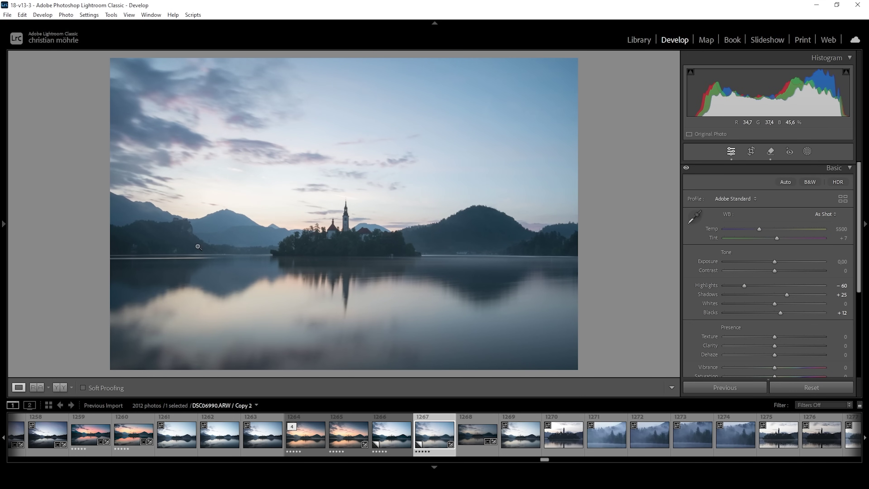
left_click_drag(745, 286, 723, 287)
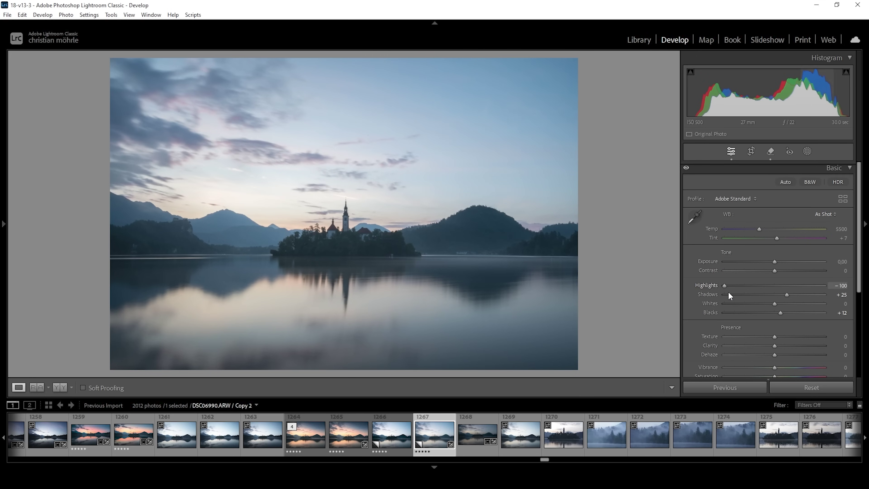
left_click_drag(726, 284, 746, 289)
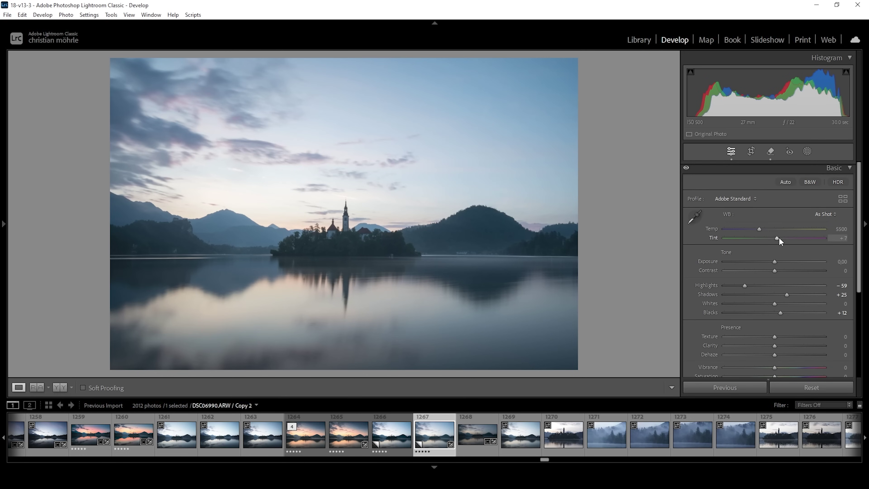
- Warm the white balance to a temperature of 6751 and compare the result side by side with the reference photo
left_click_drag(760, 229, 767, 230)
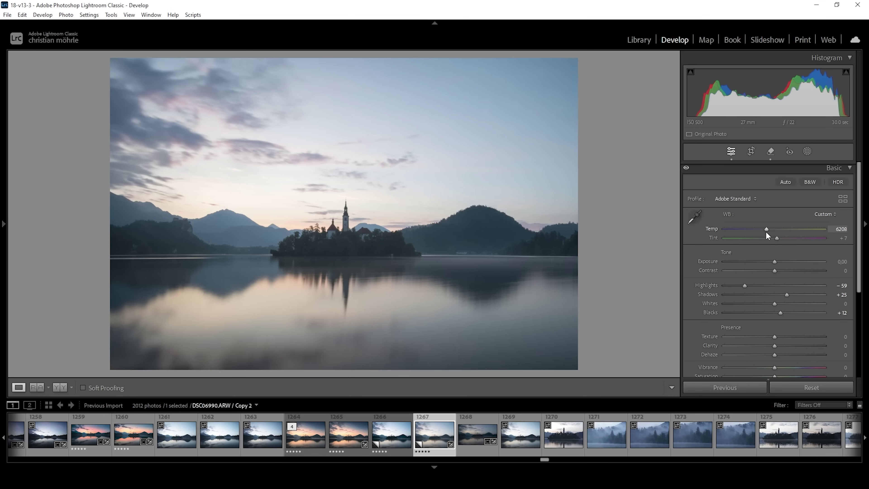
left_click_drag(768, 230, 770, 231)
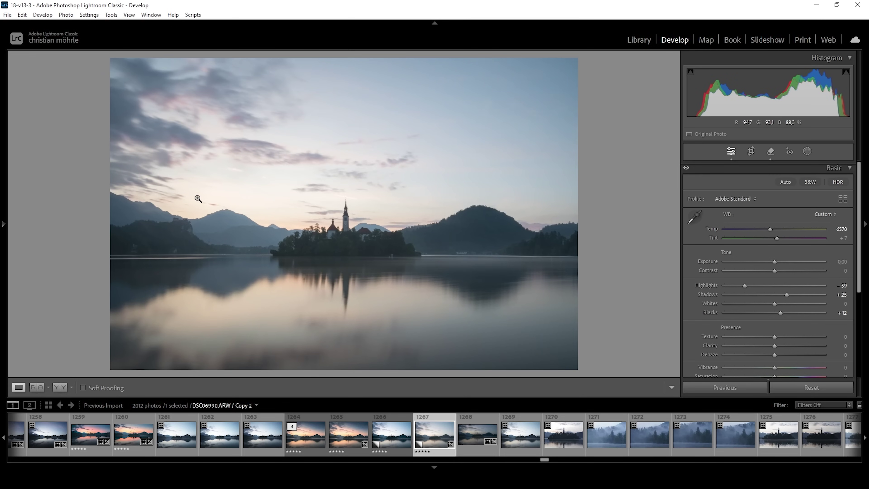
left_click_drag(771, 230, 773, 231)
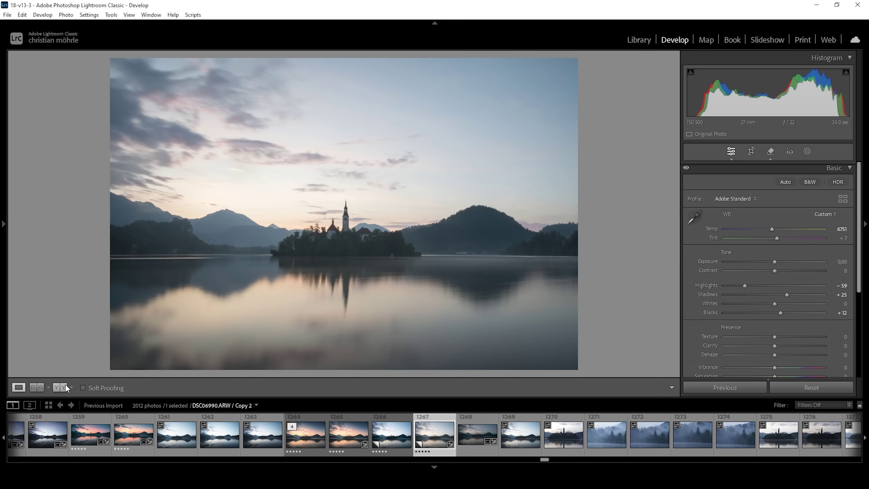
left_click(44, 388)
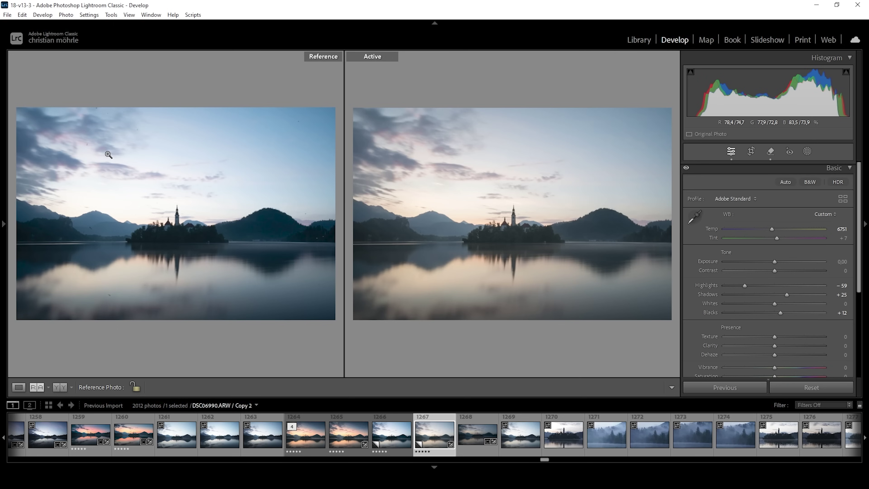
left_click(18, 387)
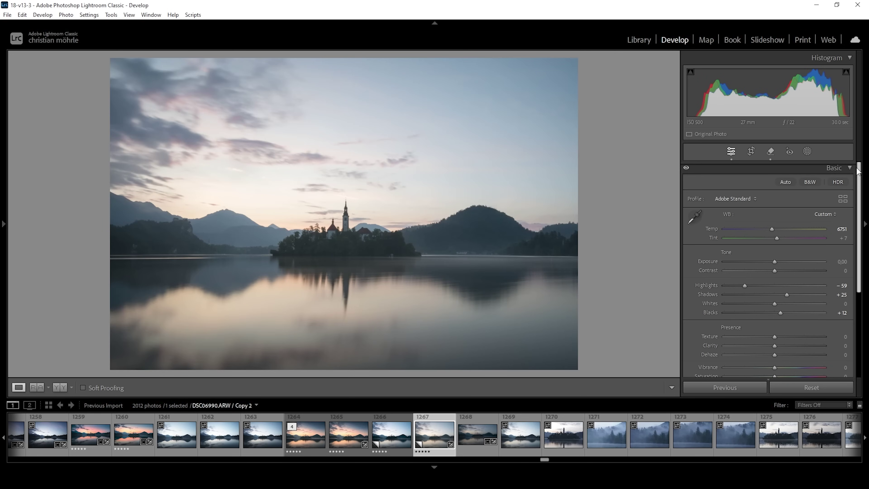
- Set the photo's presence values to Texture +5, Dehaze +15 and Vibrance +21
scroll(858, 172, "down", 3)
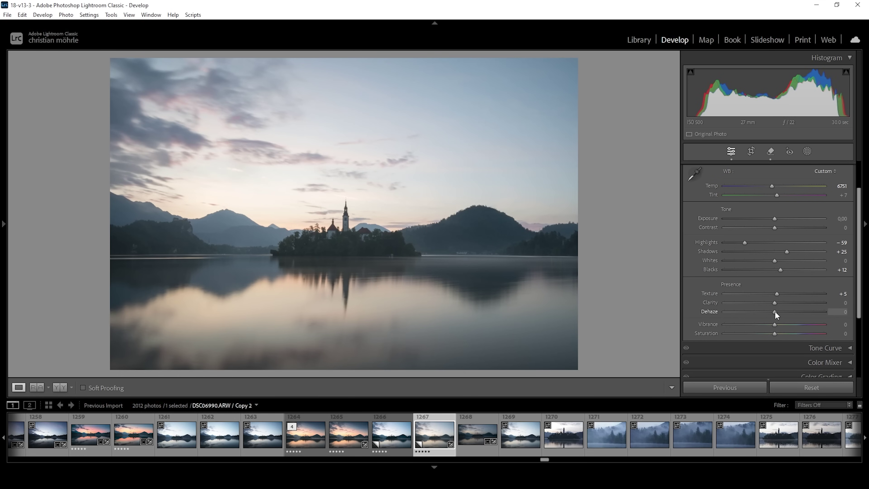
left_click_drag(776, 311, 783, 311)
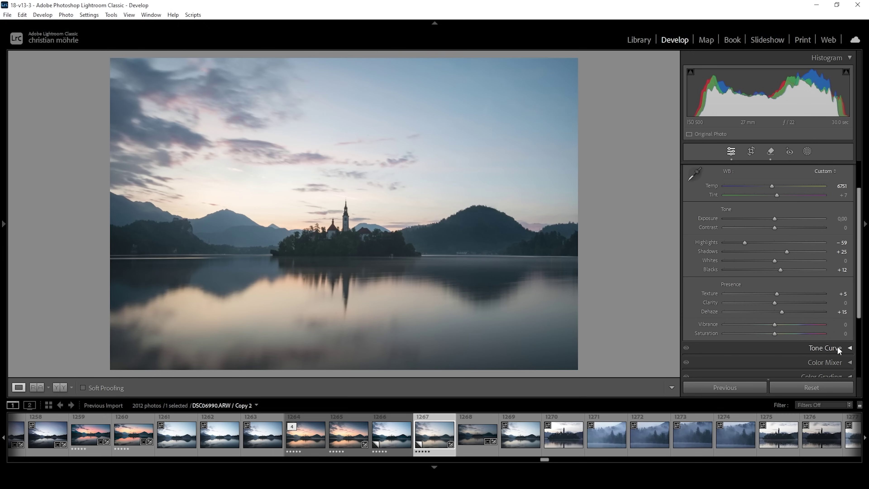
left_click_drag(775, 324, 785, 325)
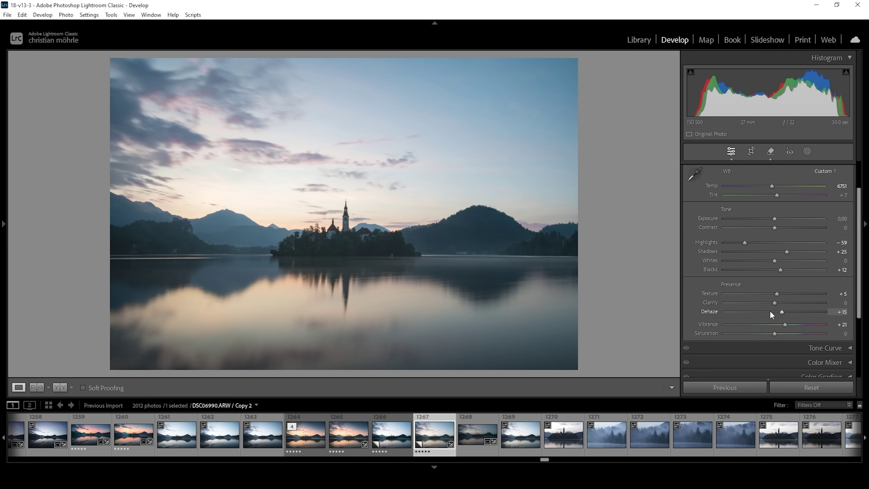
- Create a Color Range mask sampled from the blue in the upper sky
left_click(812, 155)
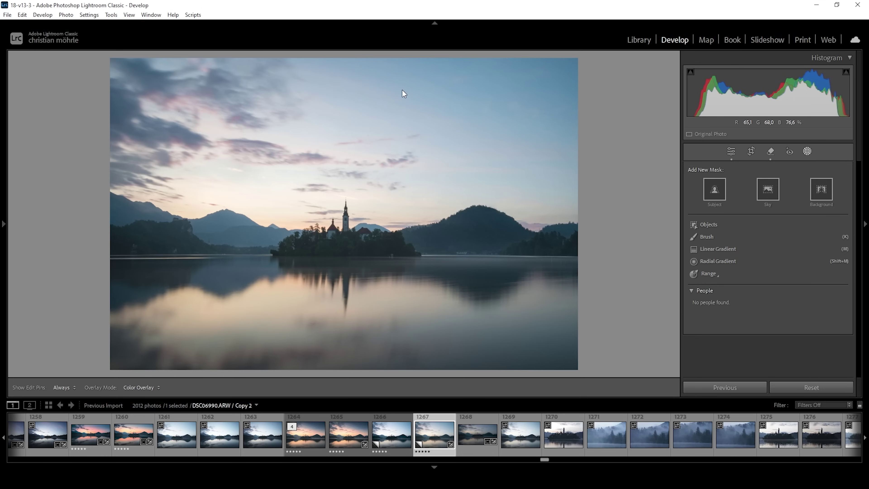
left_click(704, 273)
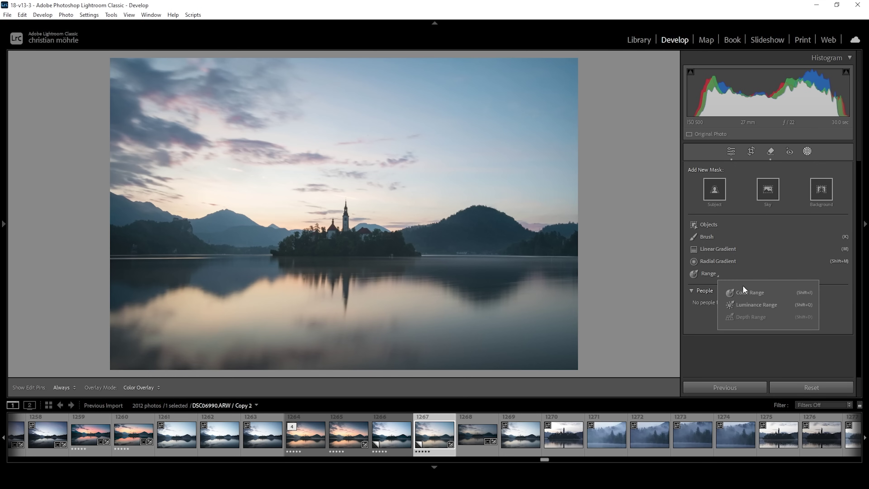
left_click(746, 292)
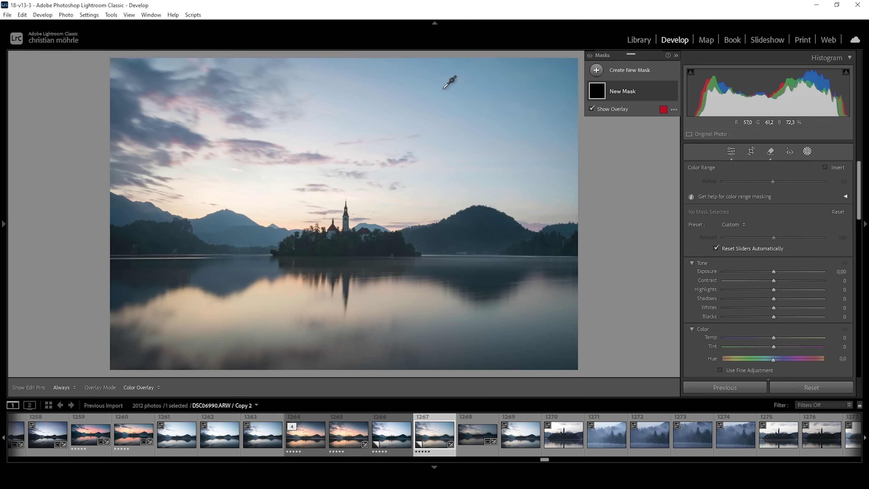
left_click(437, 82)
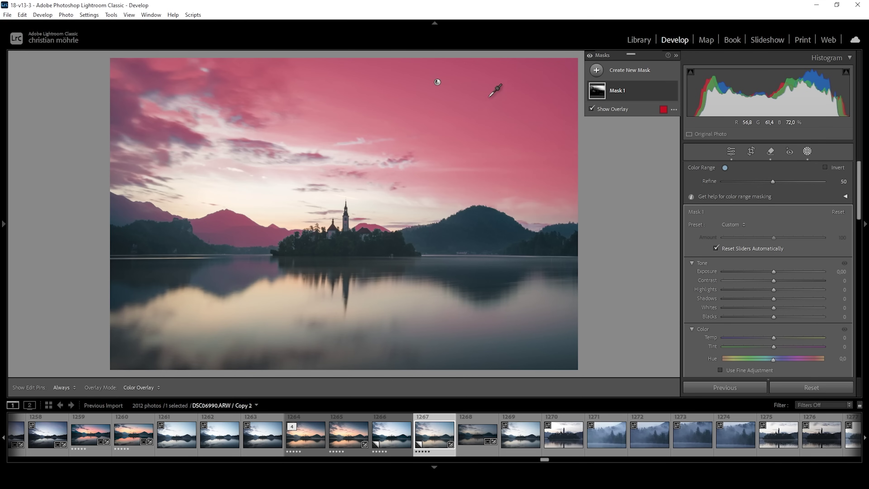
- Subtract a slightly tilted linear gradient from the sky colour mask, running from the mountains up to near the photo's upper edge
left_click(625, 90)
left_click(654, 120)
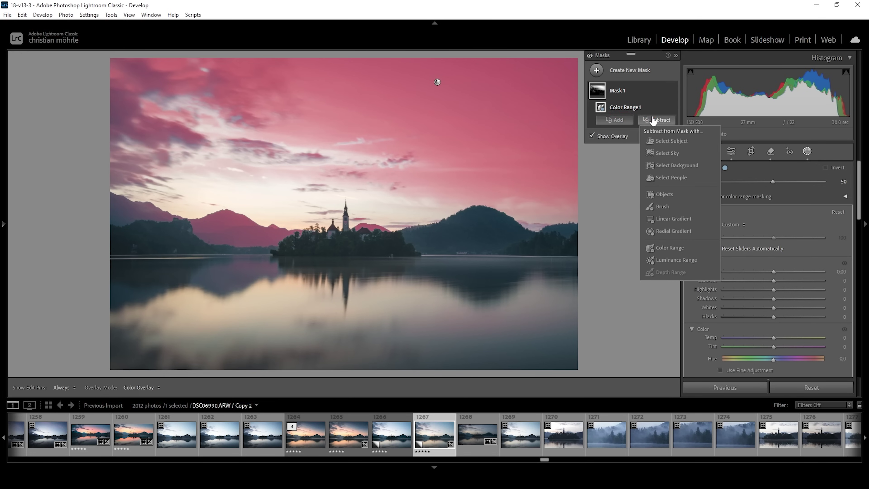
left_click(659, 219)
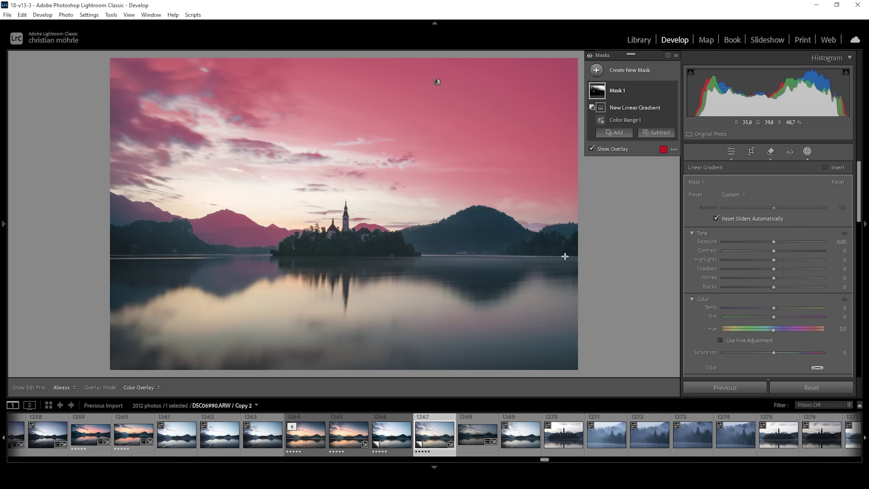
left_click_drag(384, 202, 404, 71)
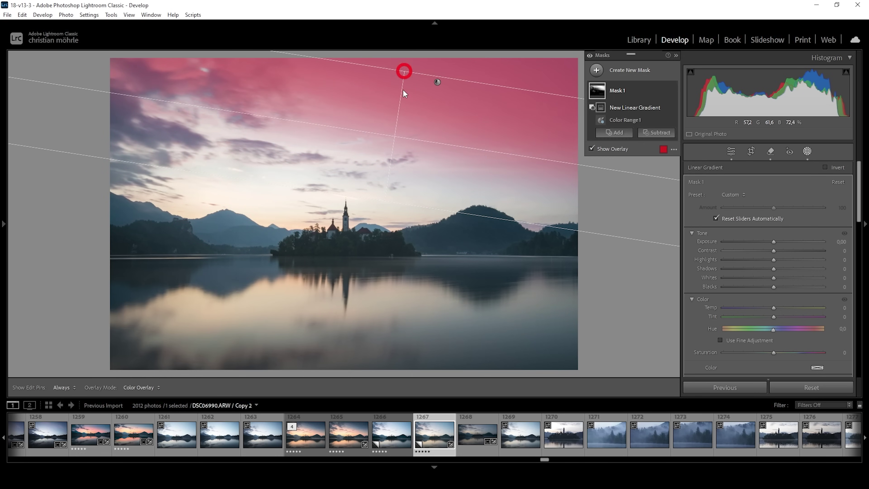
left_click_drag(384, 200, 384, 233)
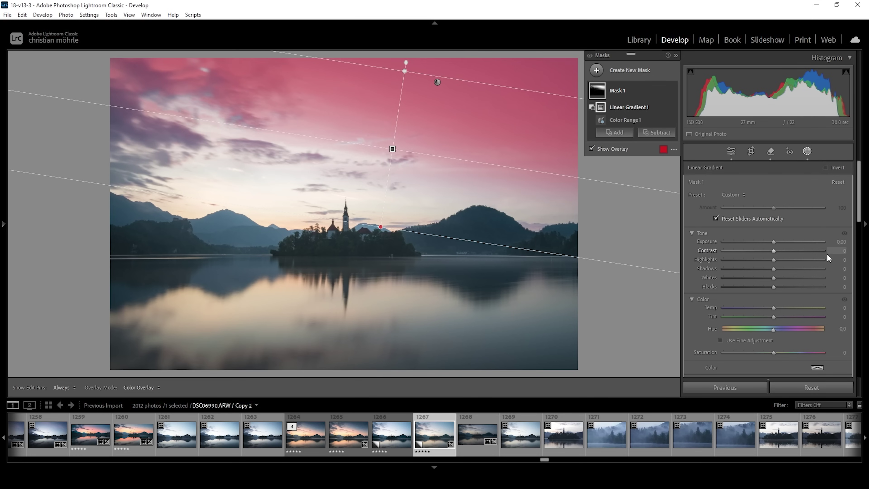
- Darken and cool the masked upper sky with Exposure −1.03, Contrast 53, Temp −29 and Saturation −8
left_click_drag(768, 241, 759, 240)
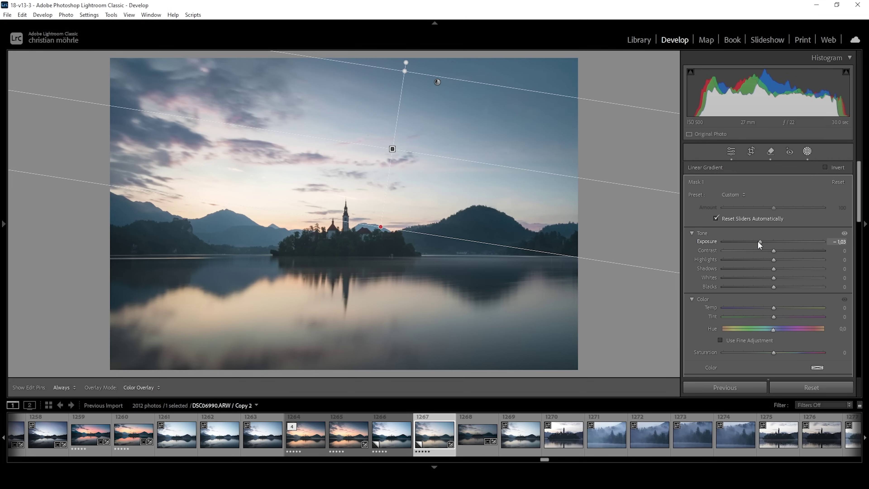
left_click_drag(759, 240, 801, 253)
left_click_drag(774, 308, 769, 310)
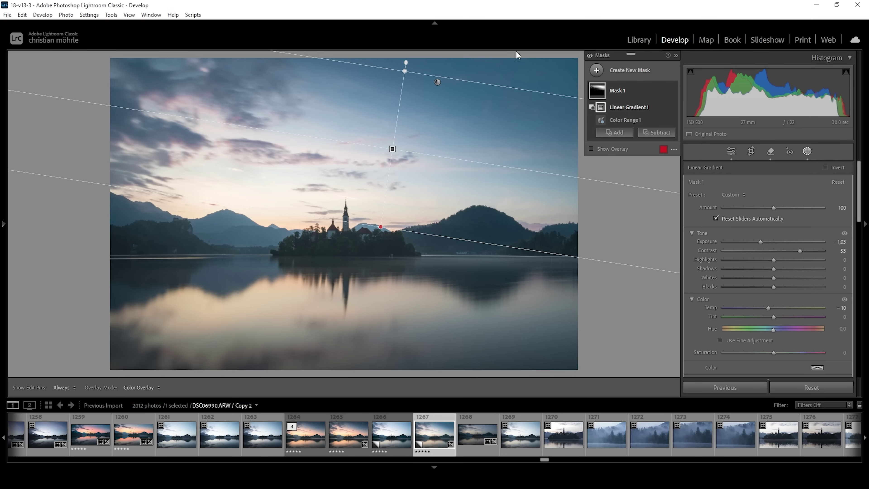
key("shift+w")
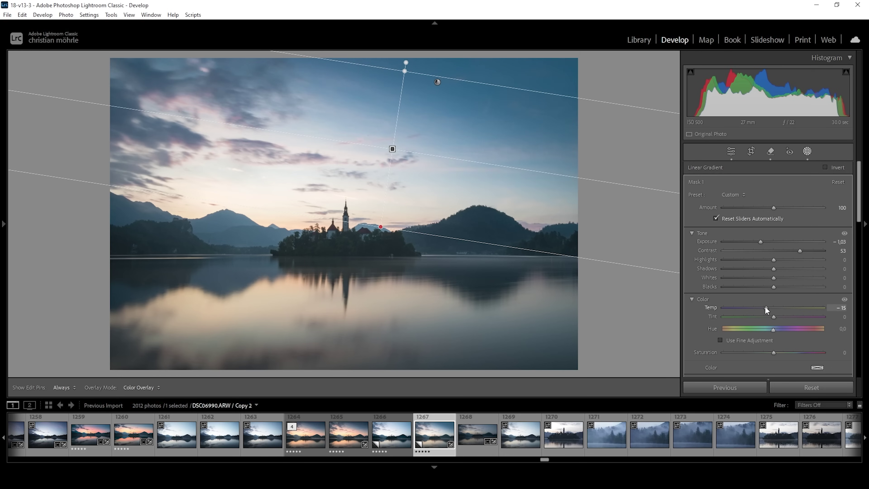
left_click_drag(765, 307, 758, 307)
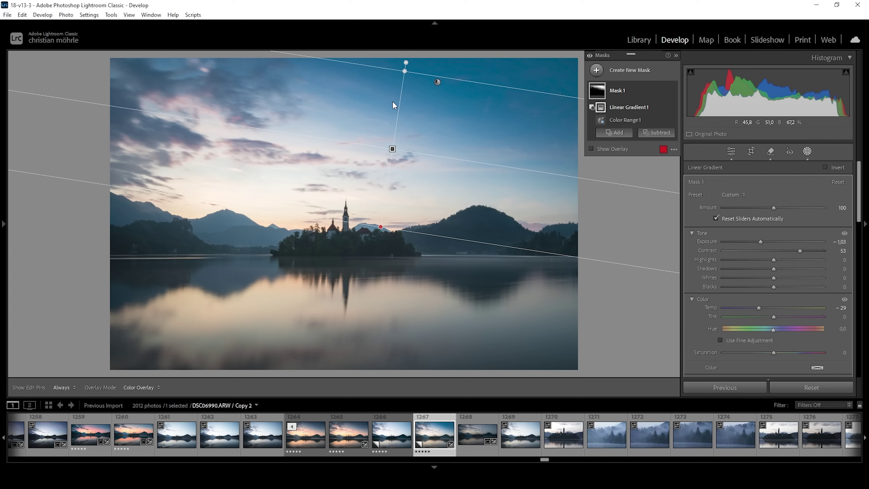
left_click_drag(774, 352, 770, 353)
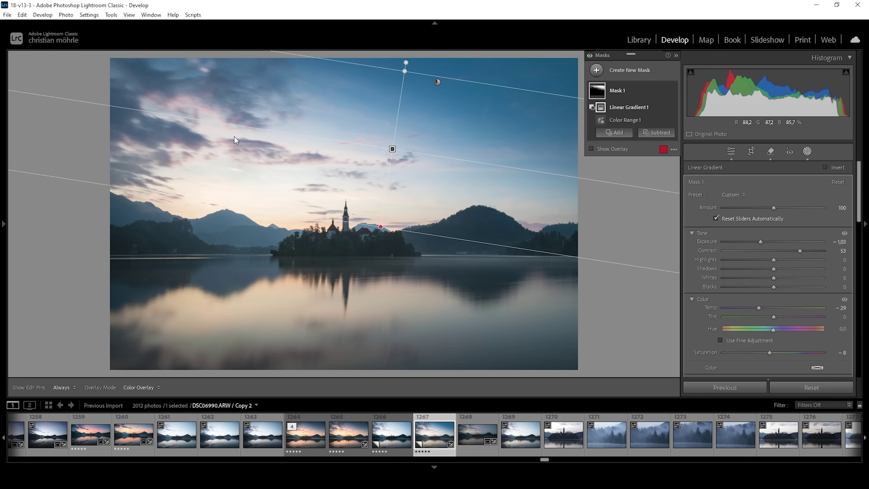
- Create a second mask that automatically selects the whole sky
left_click(596, 71)
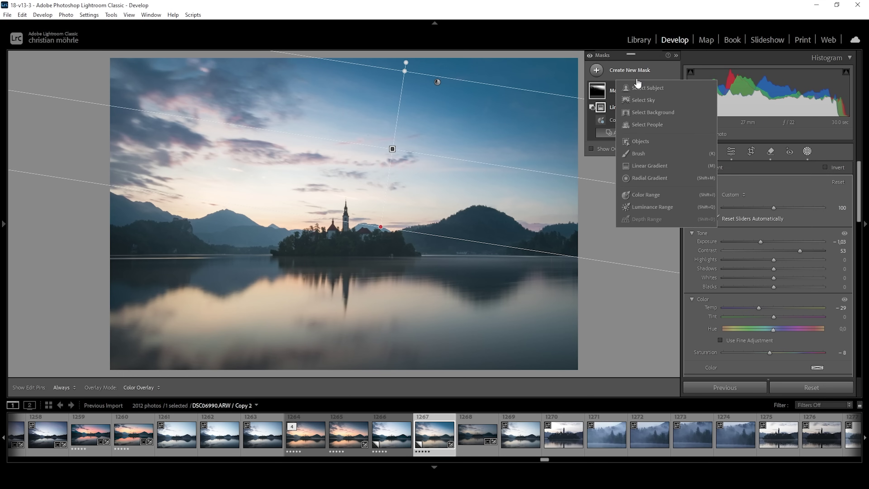
left_click(658, 100)
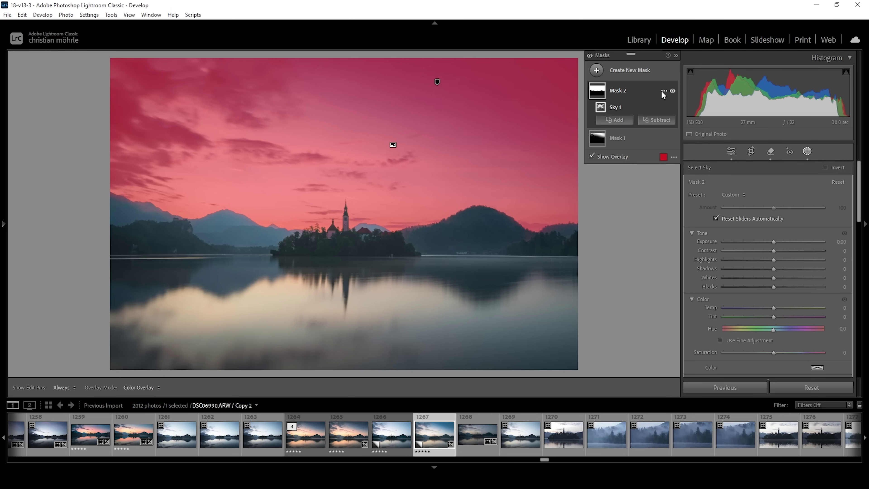
- Intersect the whole-sky mask with a wide, slightly tilted radial gradient centred on the church island and extending beyond the photo's sides
left_click(664, 91)
mouse_move(705, 134)
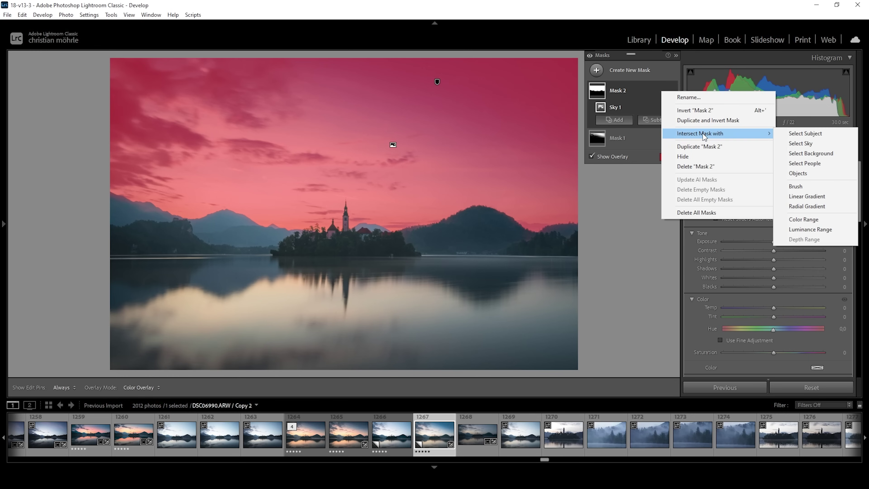
left_click(809, 207)
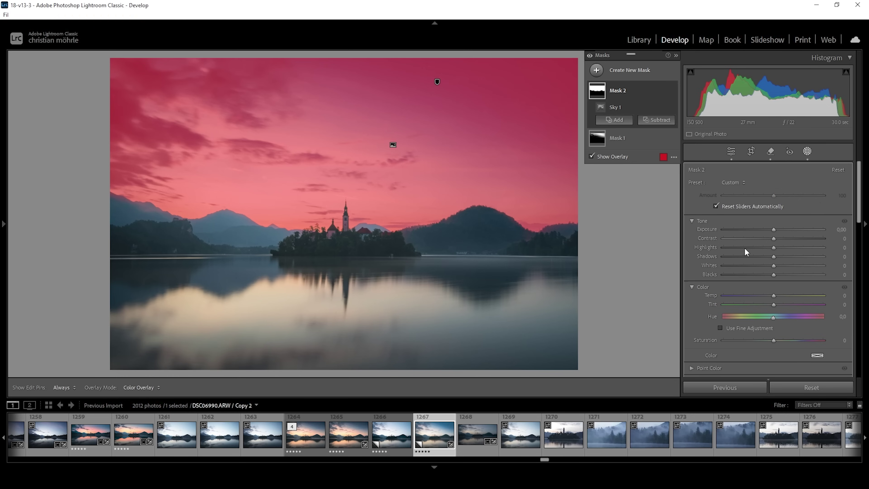
left_click_drag(293, 240, 625, 349)
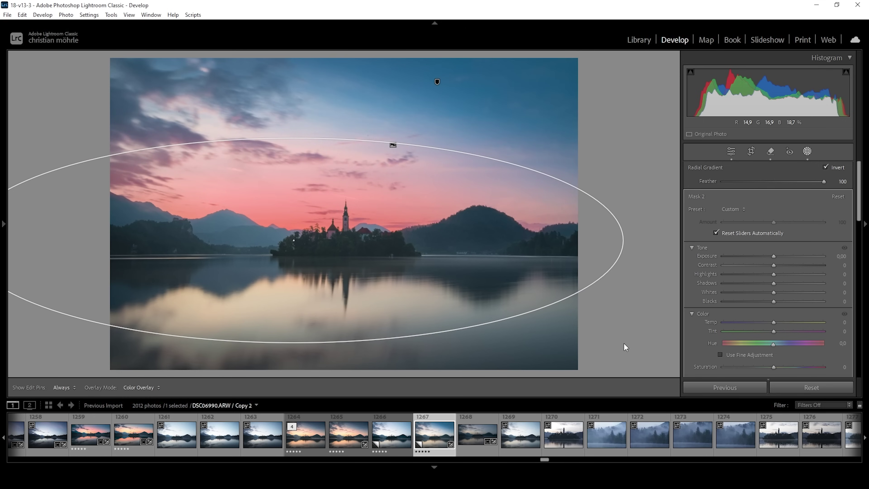
left_click_drag(305, 240, 331, 238)
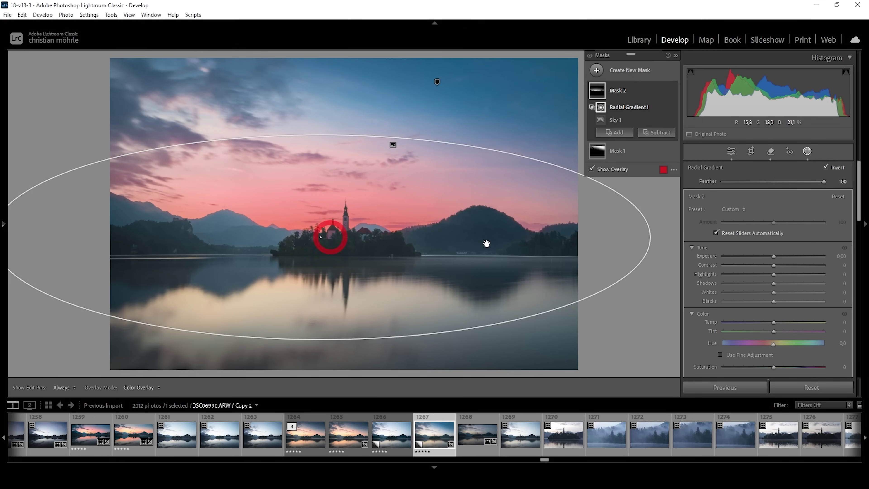
left_click_drag(657, 240, 659, 267)
left_click_drag(320, 237, 345, 241)
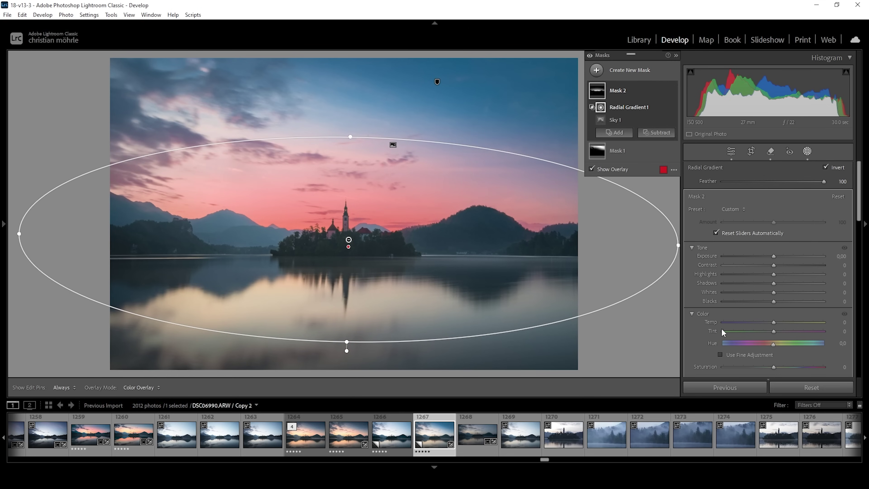
- Warm the masked glow above the horizon with Temp 21 and Tint 45
left_click(774, 322)
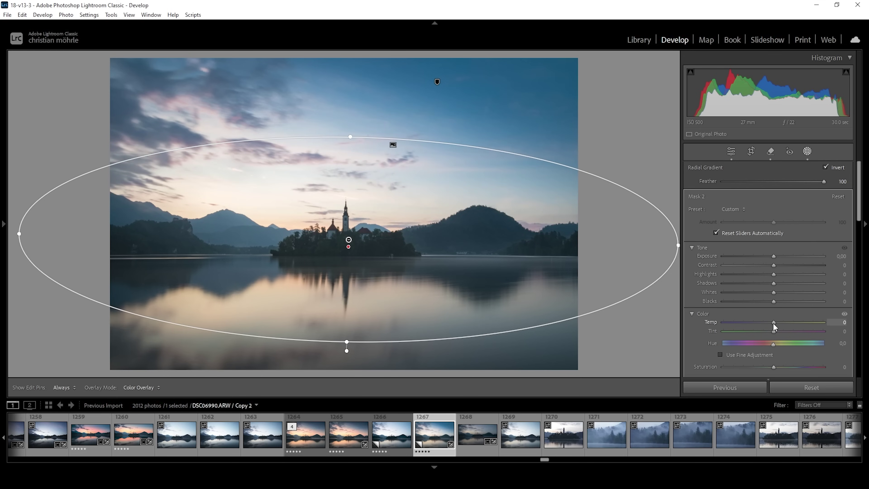
left_click_drag(780, 324, 780, 324)
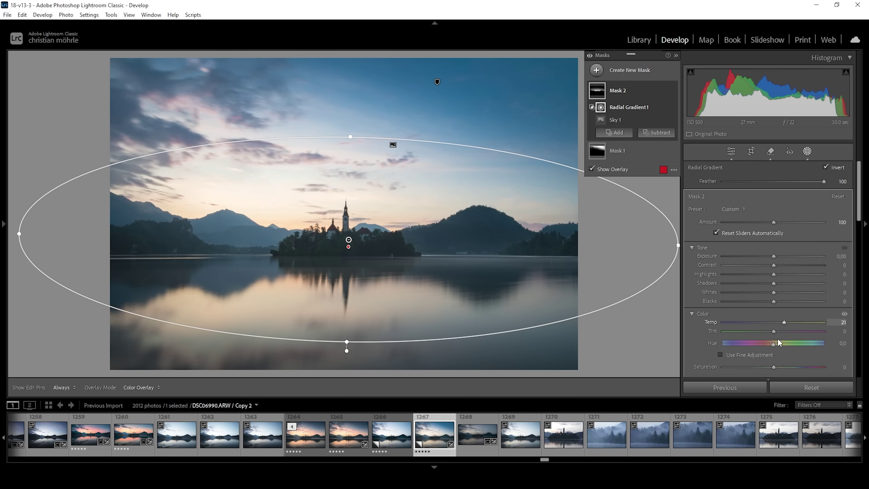
left_click(775, 332)
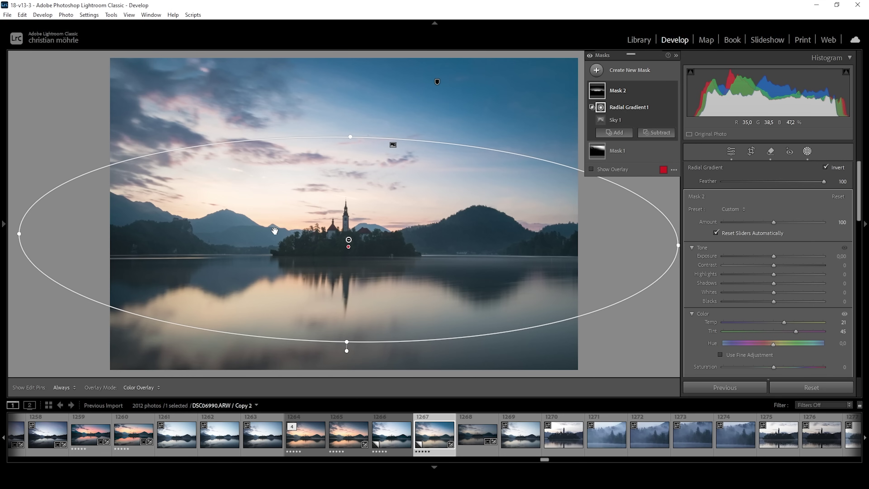
- Tint the masked horizon glow with an orange colour overlay of hue 27 and saturation 72
scroll(823, 344, "down", 2)
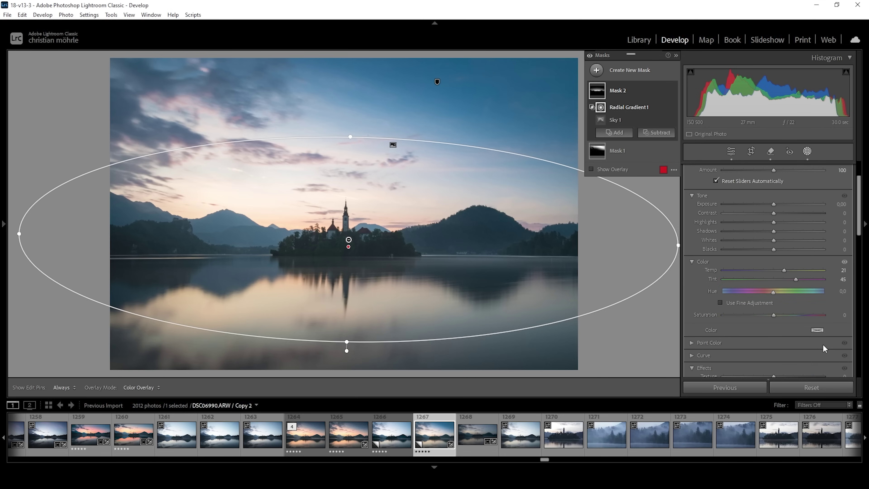
left_click(818, 330)
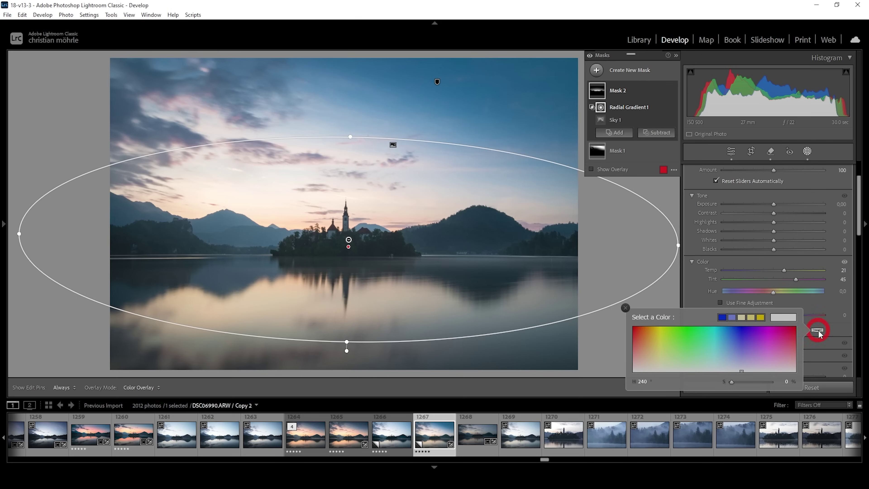
left_click(646, 352)
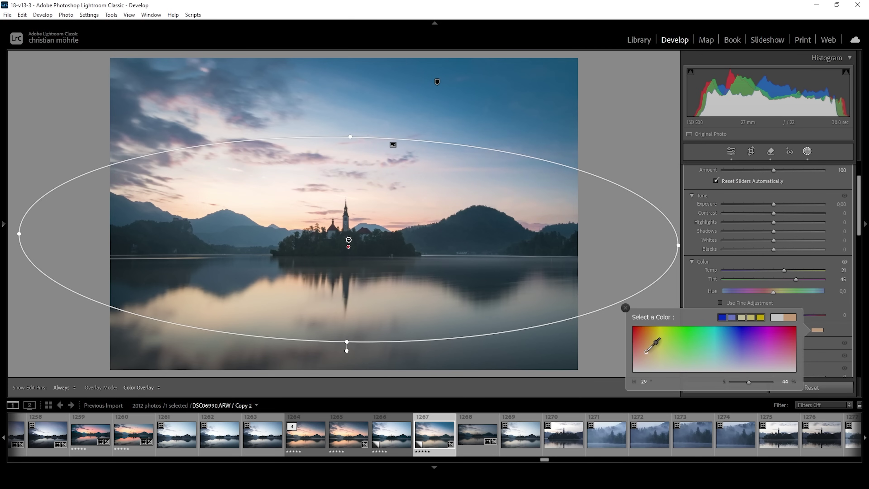
left_click_drag(646, 352, 645, 334)
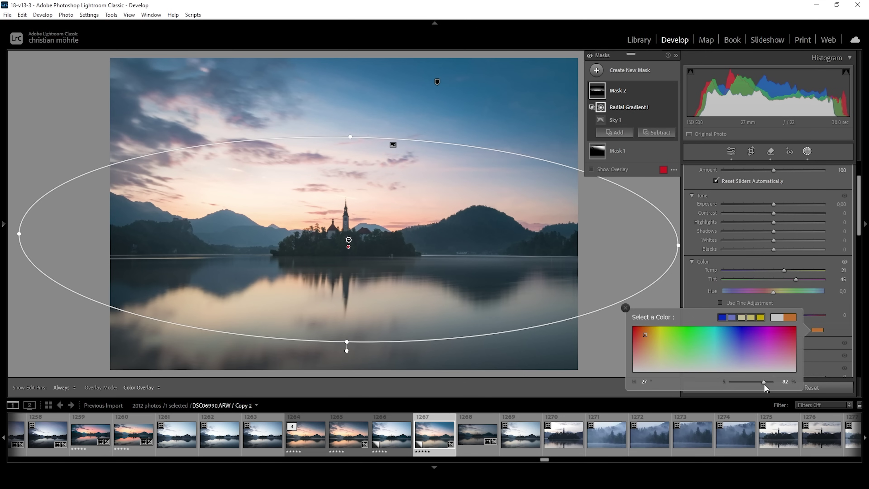
left_click_drag(764, 384, 760, 383)
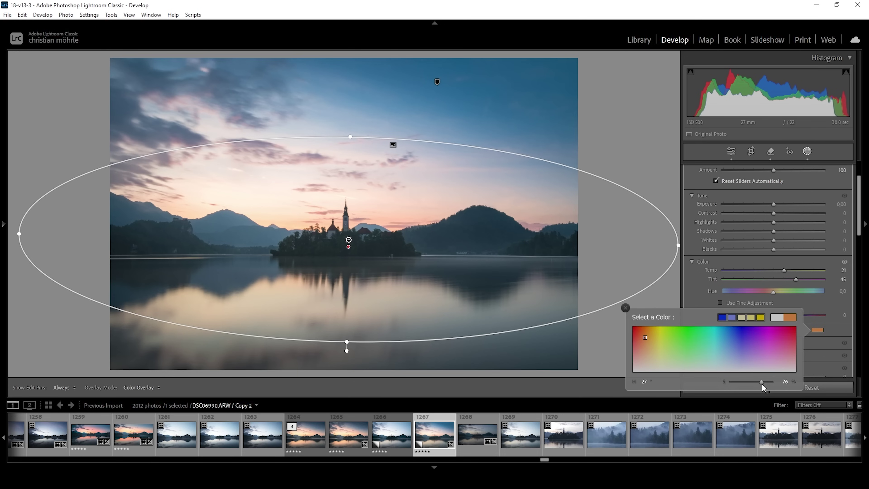
left_click_drag(760, 383, 761, 383)
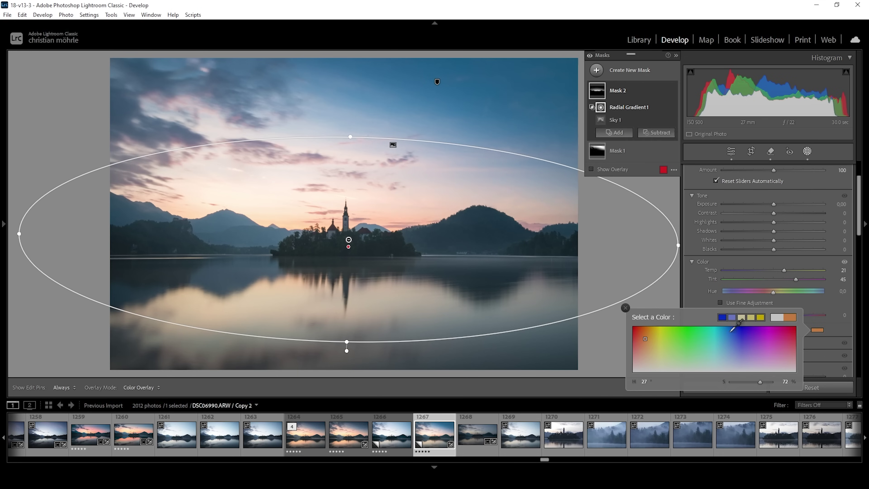
left_click(690, 282)
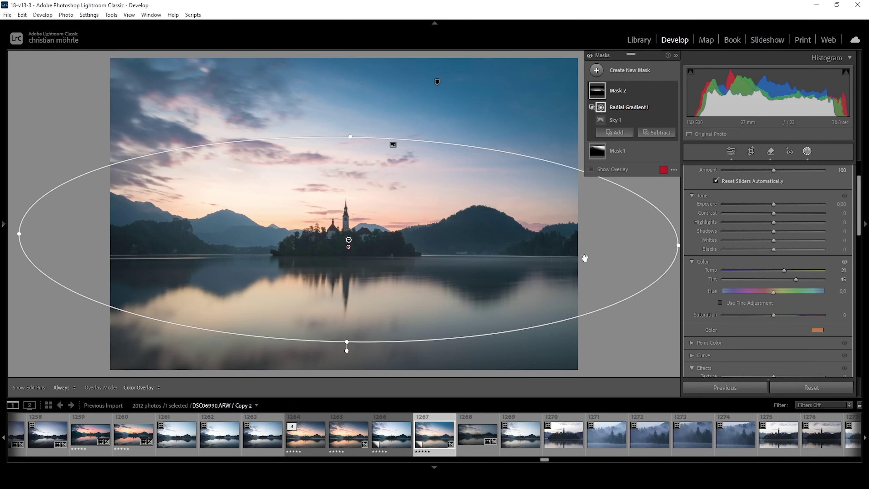
- Create a linear gradient mask with a narrow transition at the waterline, covering the whole lake below it
left_click(597, 70)
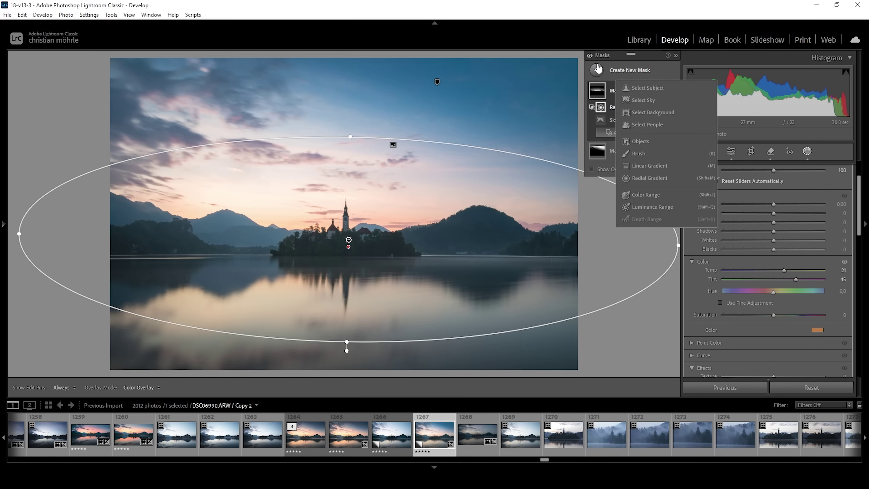
left_click(644, 166)
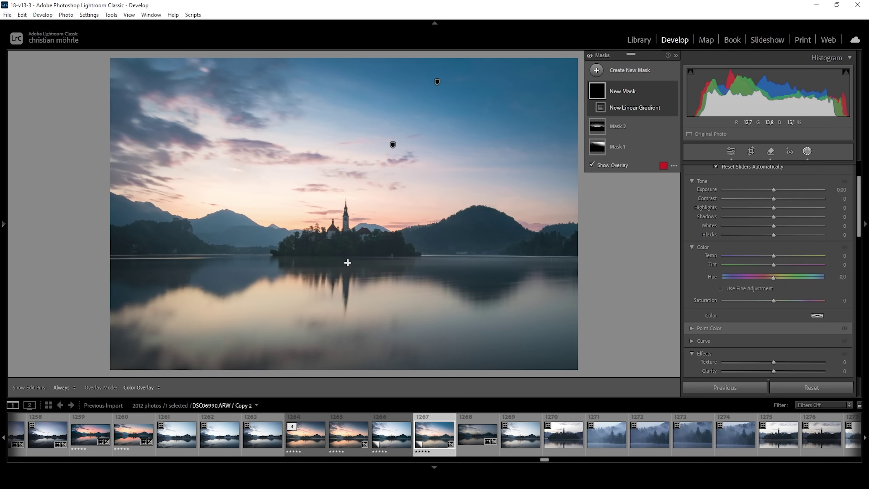
left_click_drag(347, 264, 349, 254)
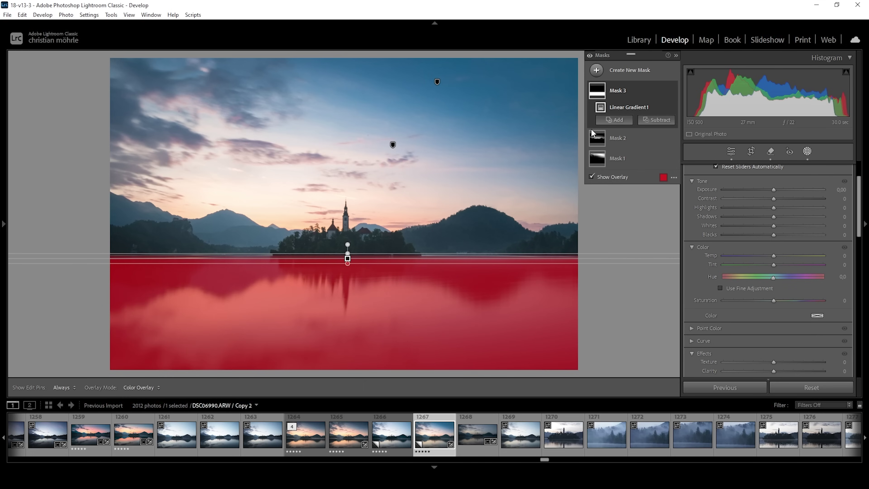
- Adjust the masked lake with Highlights −100, Shadows −41, Whites 36, Texture 23 and Clarity −30
left_click_drag(774, 208, 709, 204)
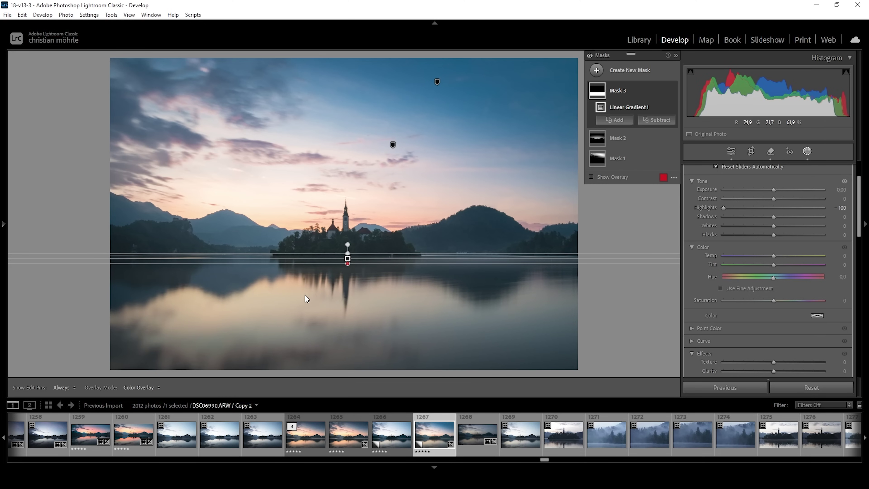
left_click_drag(773, 218, 792, 226)
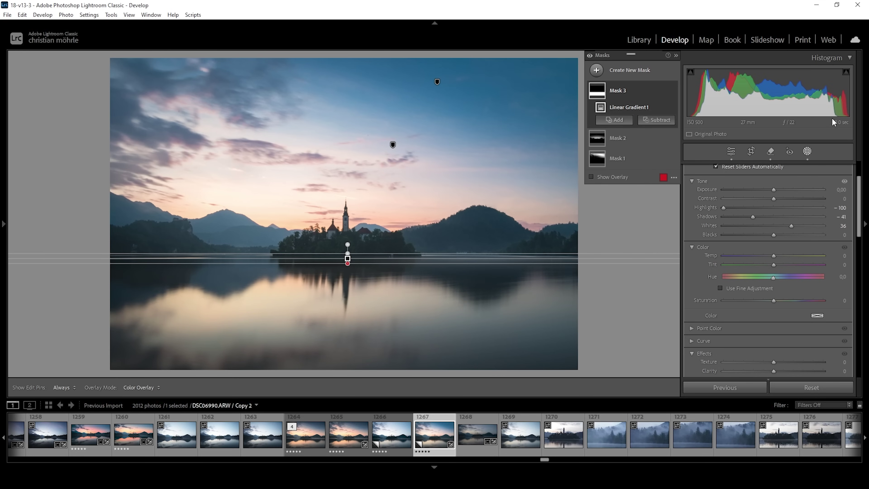
scroll(860, 192, "down", 1)
scroll(861, 192, "down", 5)
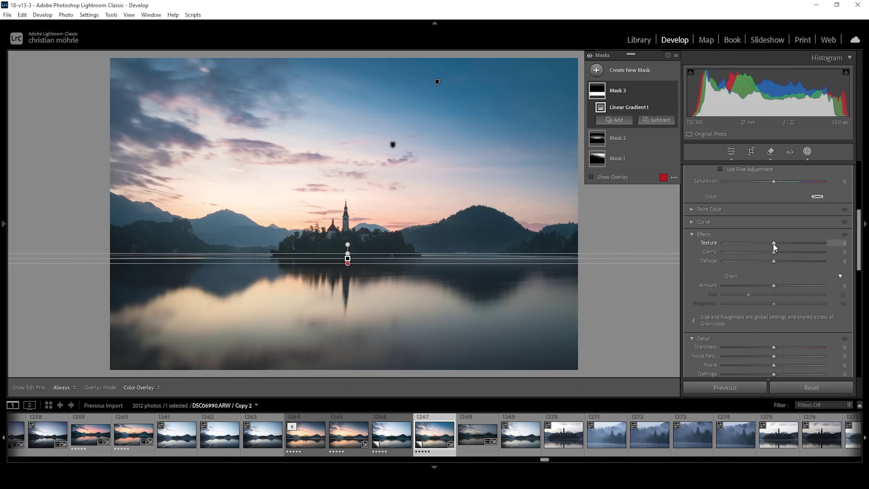
left_click_drag(774, 243, 786, 242)
left_click_drag(773, 253, 761, 252)
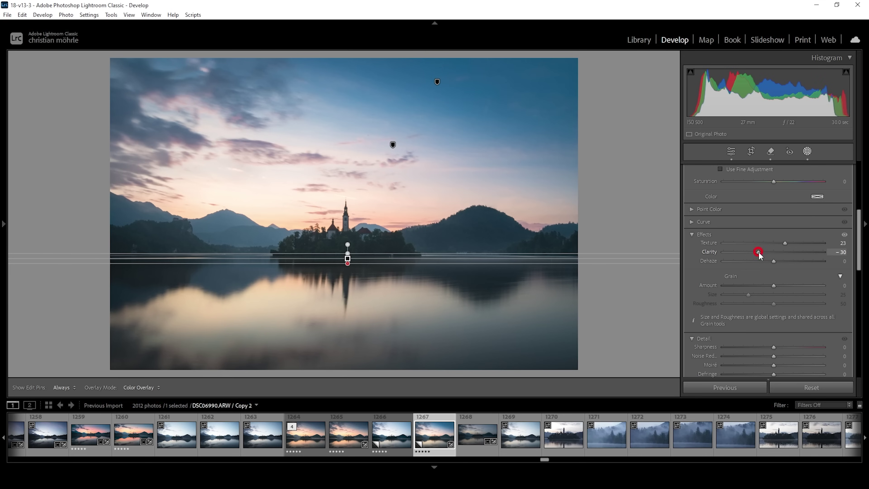
left_click_drag(759, 251, 759, 251)
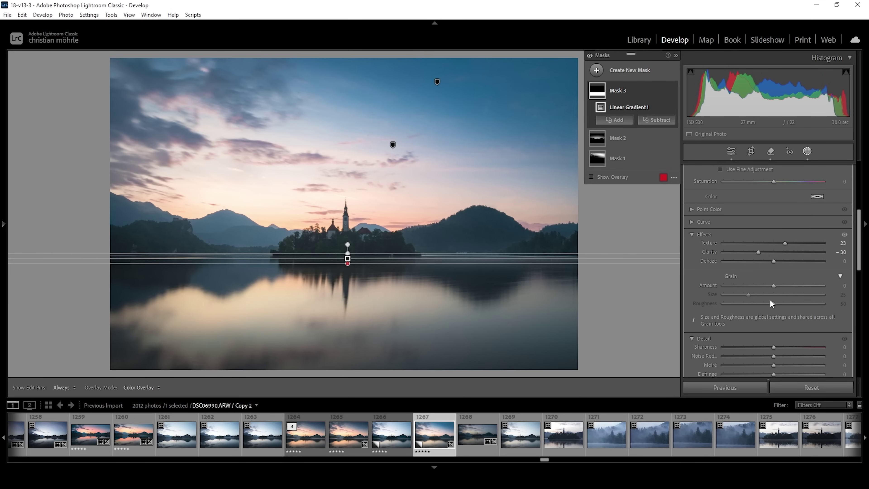
- Create a tilted linear gradient mask fading from the photo's upper edge down through the right-hand sky towards the mountains
left_click(598, 70)
left_click(647, 166)
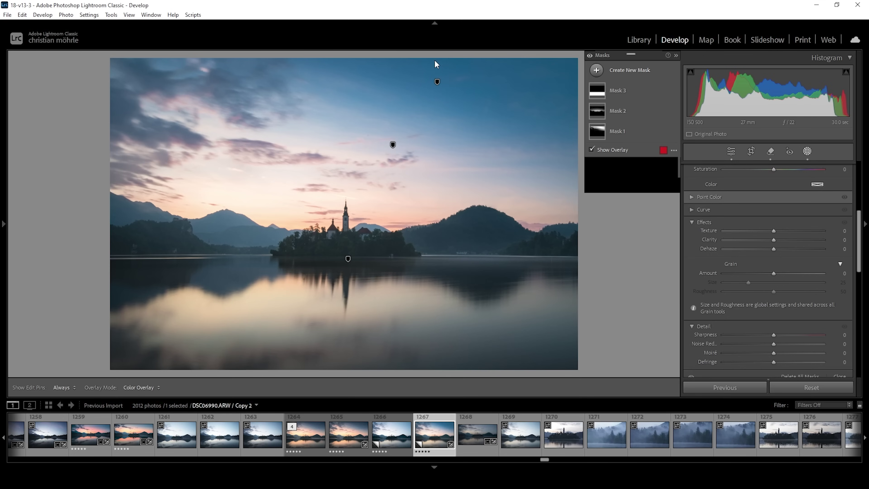
left_click_drag(447, 57, 429, 154)
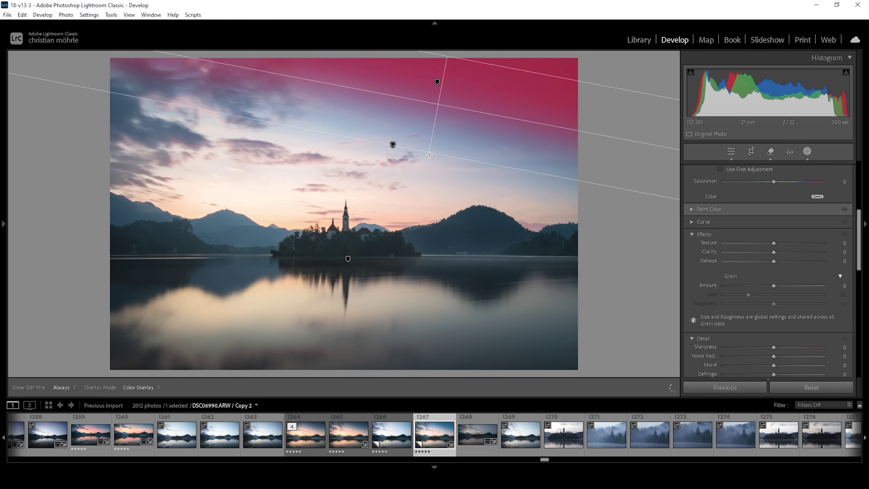
left_click_drag(446, 58, 447, 52)
left_click_drag(431, 168, 430, 188)
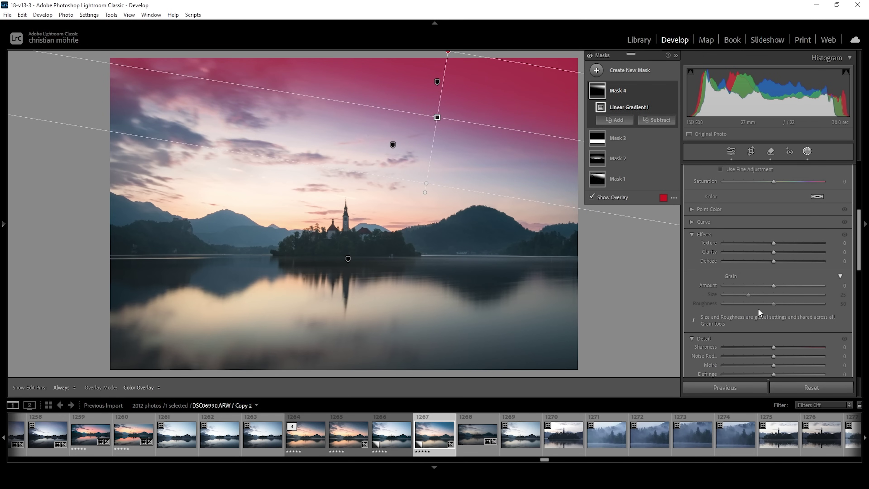
- Darken and mute the gradient-masked upper sky with Blacks −59 and Saturation −45, and shift the gradient slightly upward
scroll(758, 309, "up", 5)
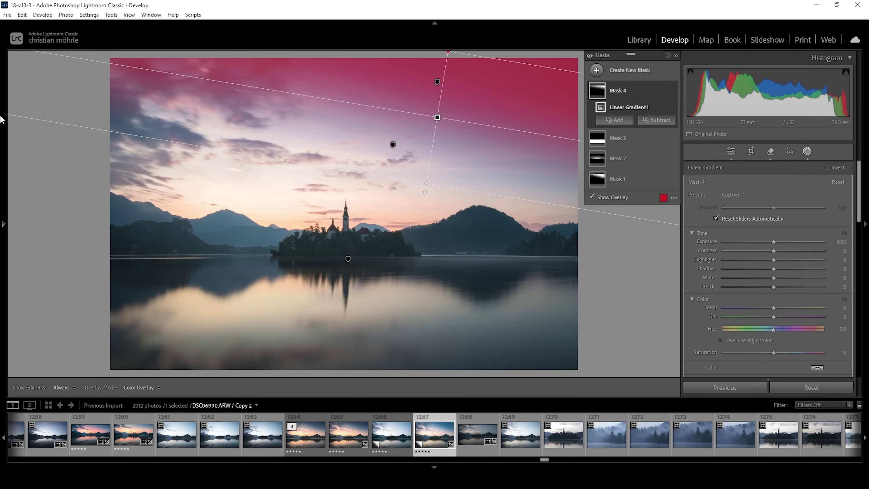
left_click_drag(773, 287, 756, 287)
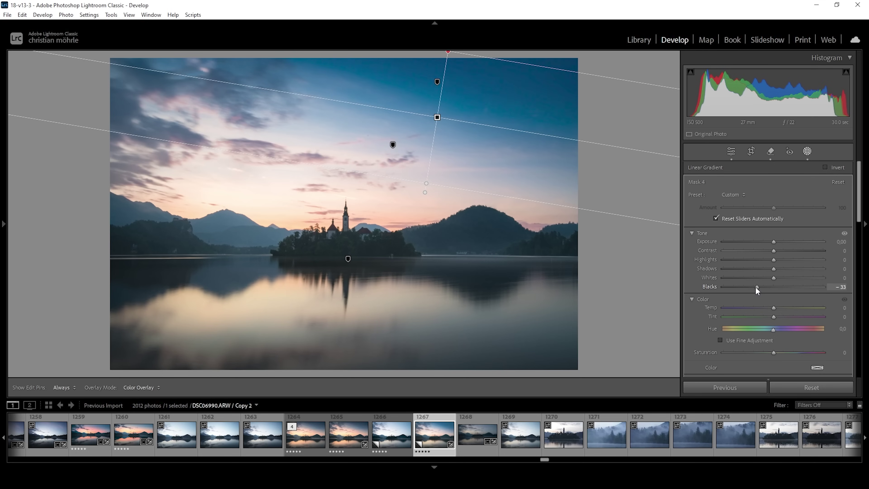
left_click_drag(750, 287, 742, 286)
left_click_drag(448, 51, 448, 50)
left_click_drag(426, 184, 427, 179)
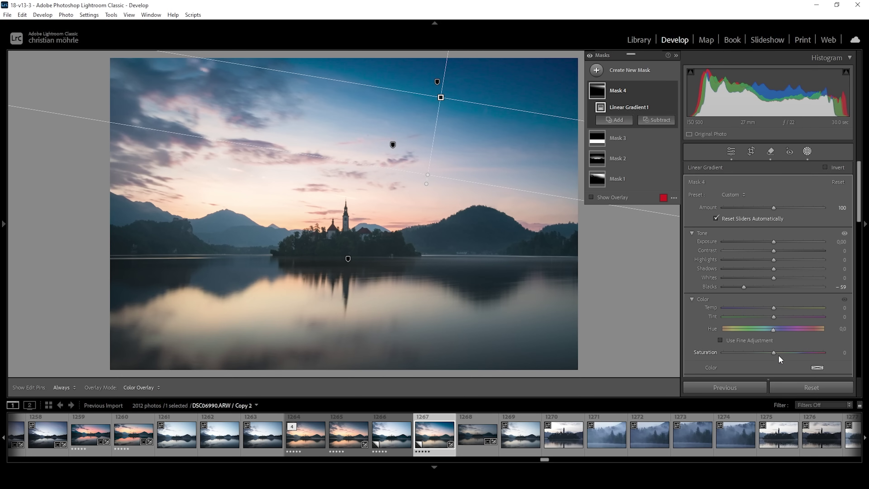
left_click_drag(773, 351, 751, 347)
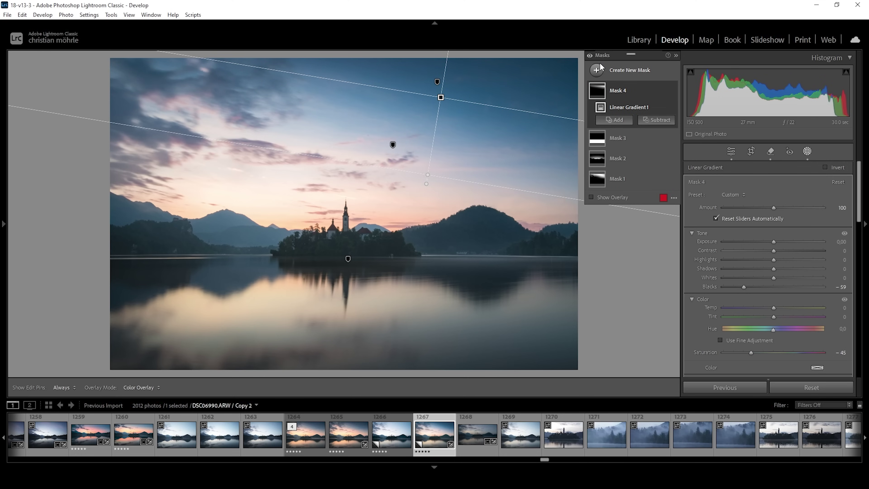
- Add a shorter tilted linear gradient mask over the sky's upper right corner and set its Blacks to −19
left_click(597, 70)
left_click(639, 166)
left_click_drag(462, 60, 451, 129)
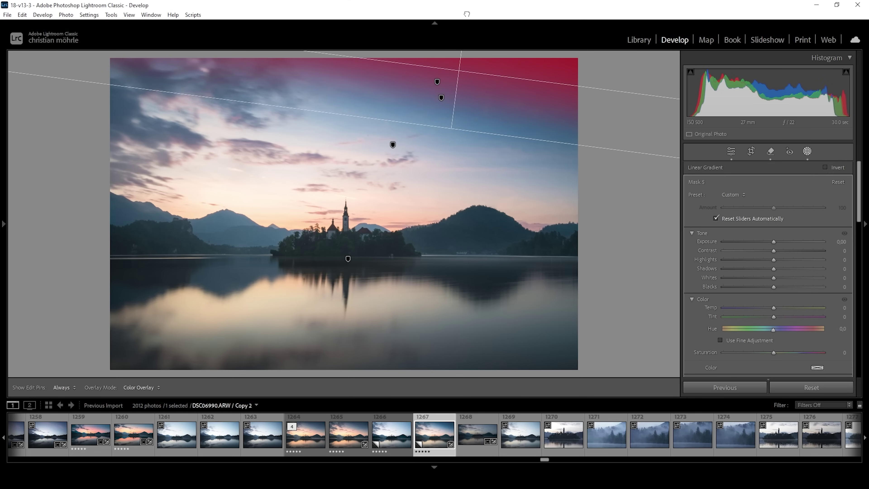
left_click_drag(774, 287, 762, 286)
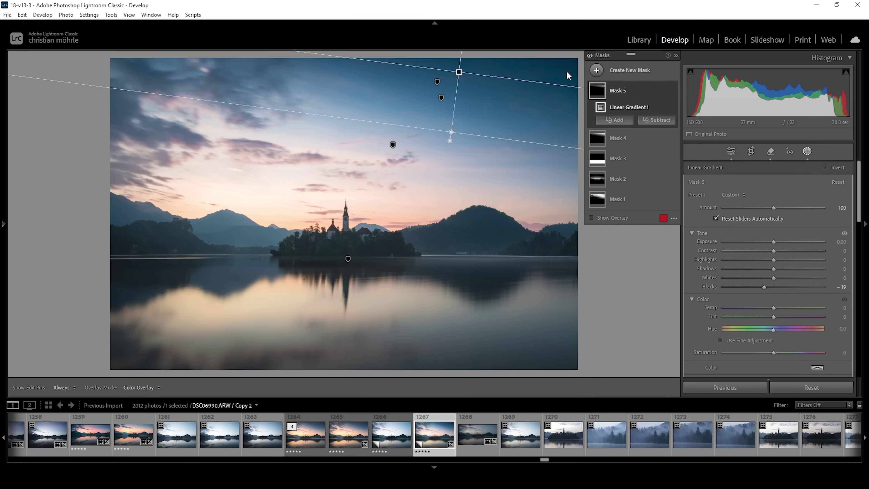
- Create a Color Range mask sampled from the church tower on the island
left_click(595, 71)
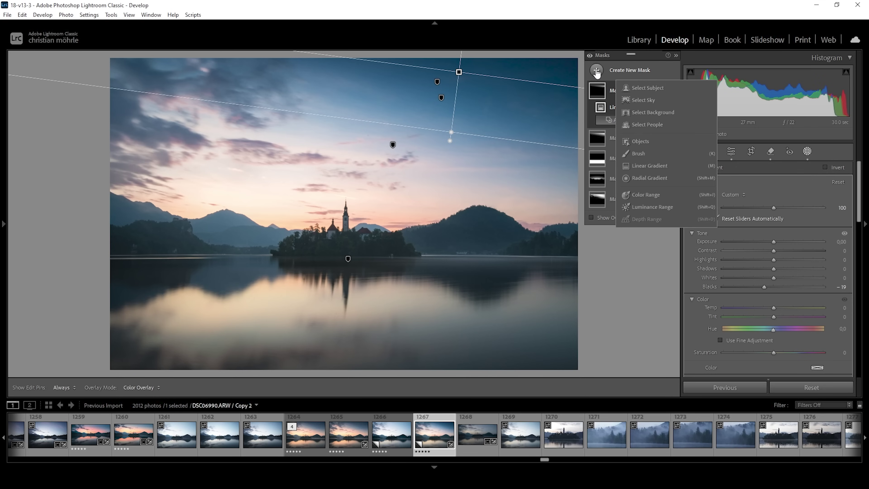
left_click(655, 195)
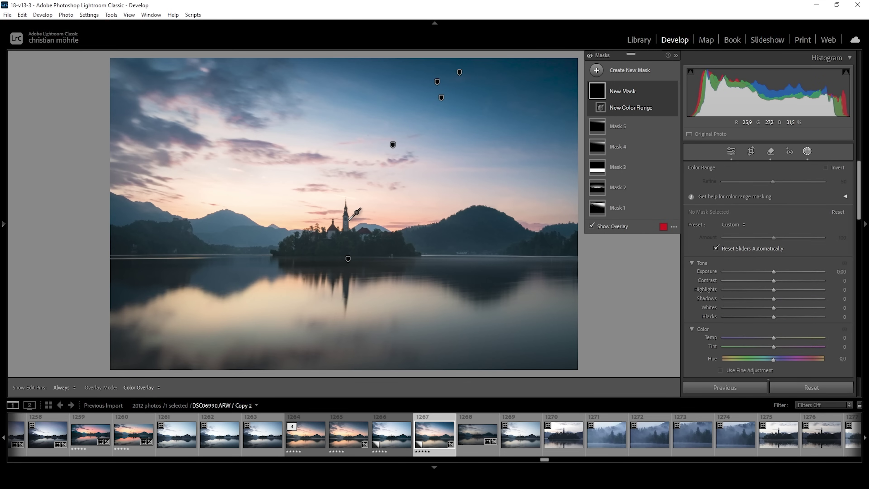
left_click(346, 222)
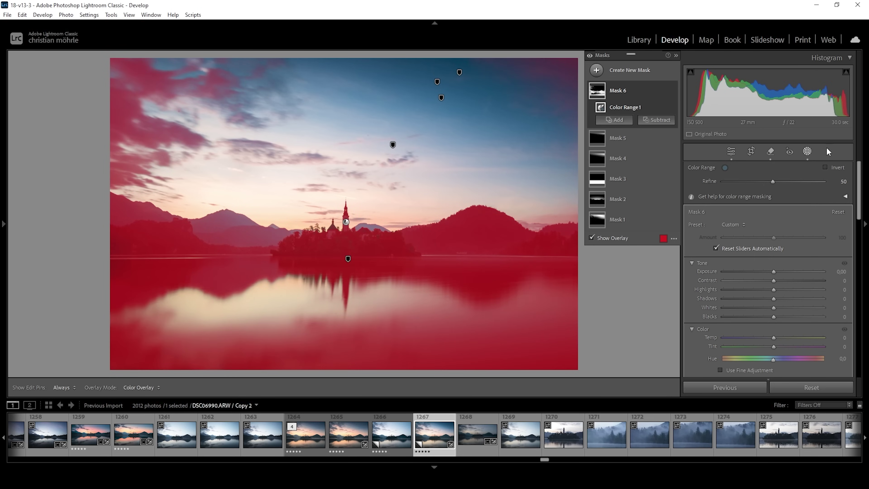
- Set the church Color Range mask's Refine to 12 and intersect it with a brush painted over the island church
left_click_drag(773, 182, 735, 181)
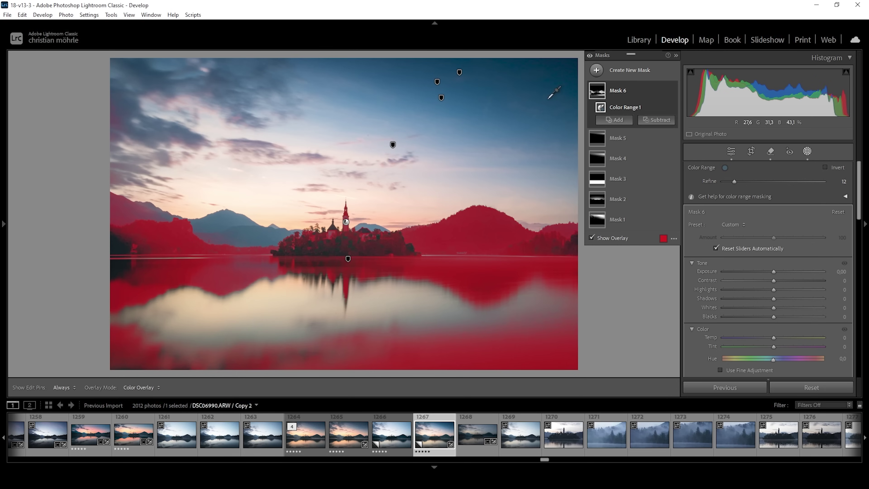
left_click(662, 90)
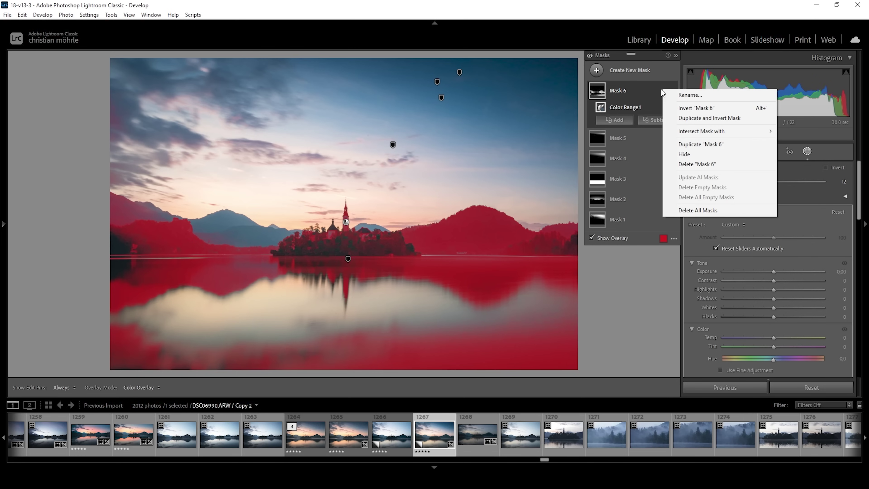
mouse_move(706, 134)
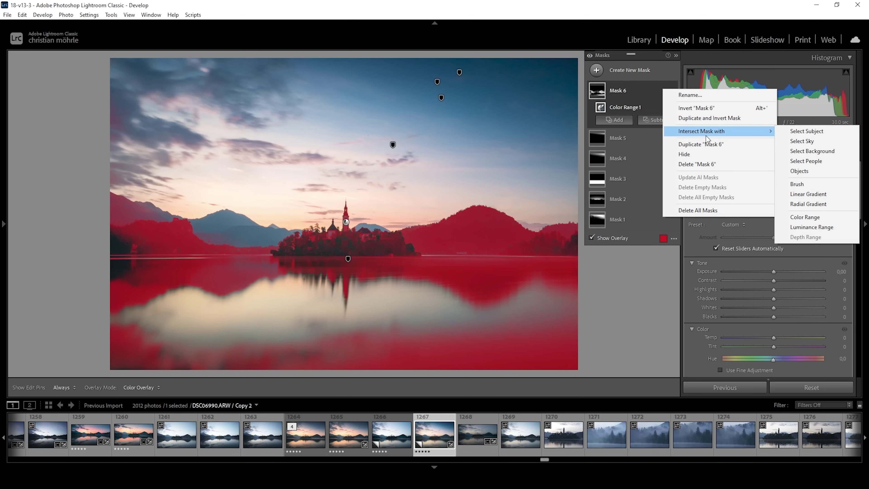
left_click(801, 184)
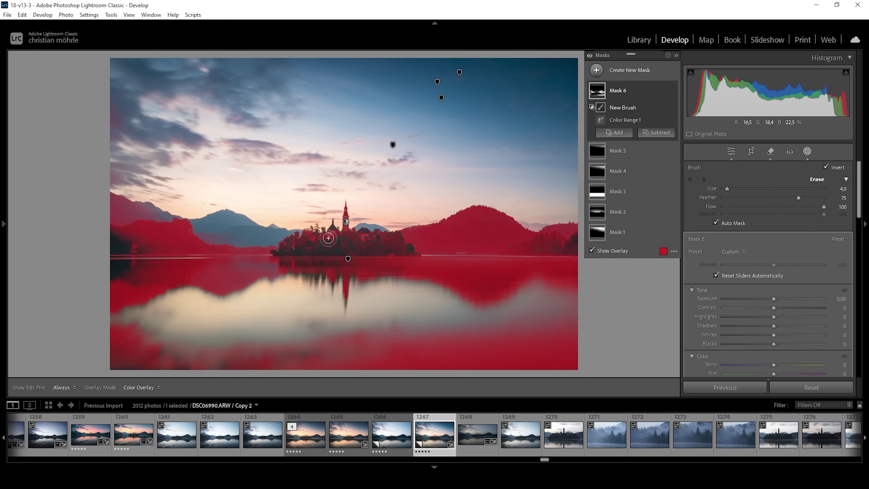
key("h")
mouse_move(338, 230)
left_mouse_down()
mouse_move(346, 204)
mouse_move(345, 232)
left_mouse_up()
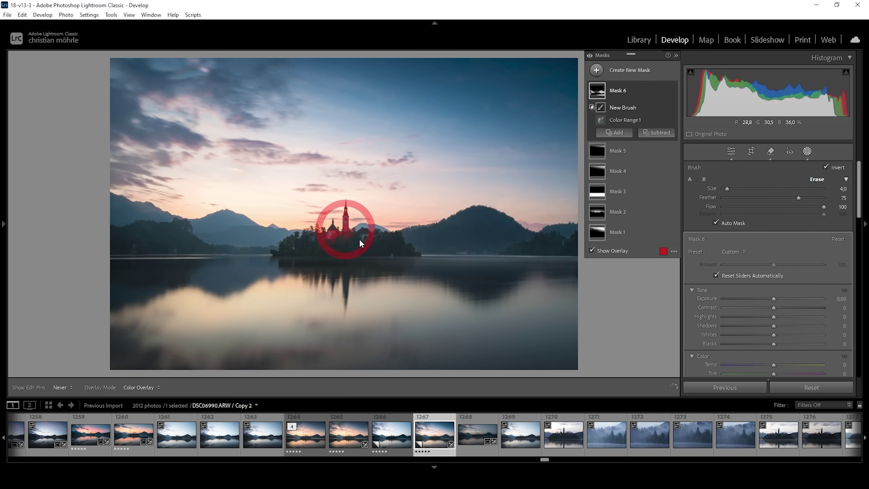
key("h")
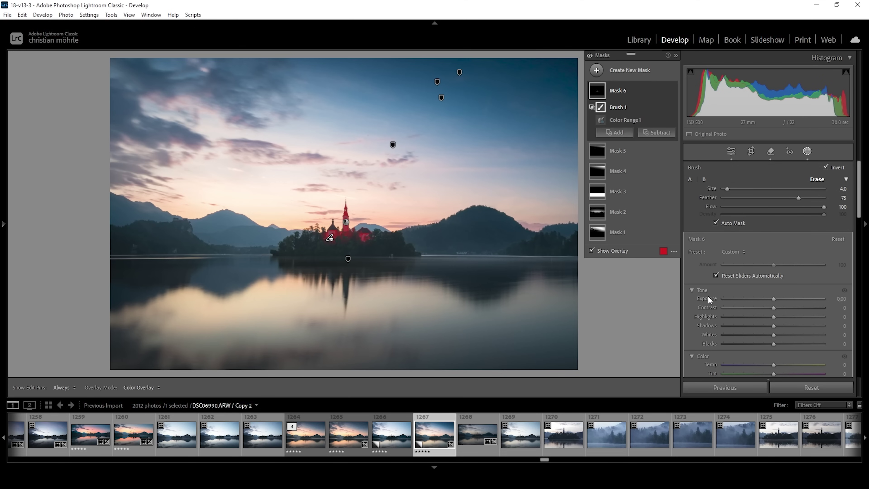
- Brighten the masked church with Exposure 0.67 and Whites 30
left_click(775, 299)
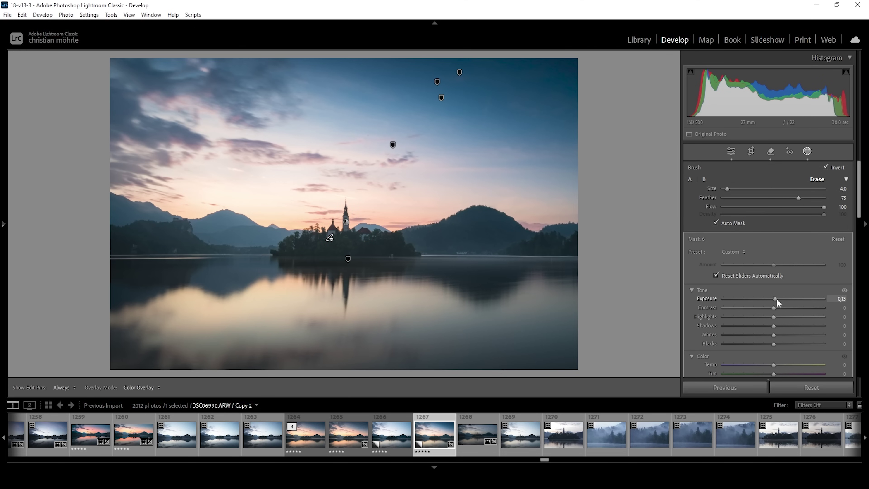
left_click_drag(778, 300, 781, 299)
left_click(774, 335)
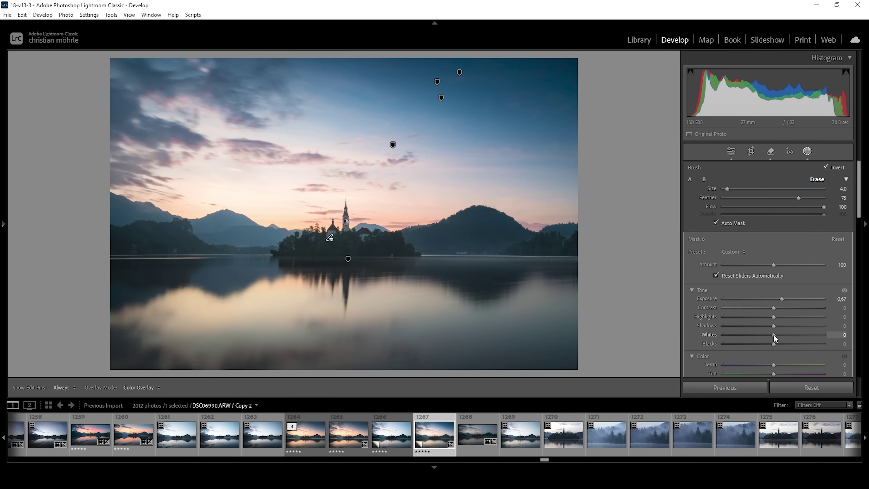
left_click_drag(786, 338, 790, 338)
- Set the Refine value of the church mask's Color Range to 24 and leave masking
left_click(625, 120)
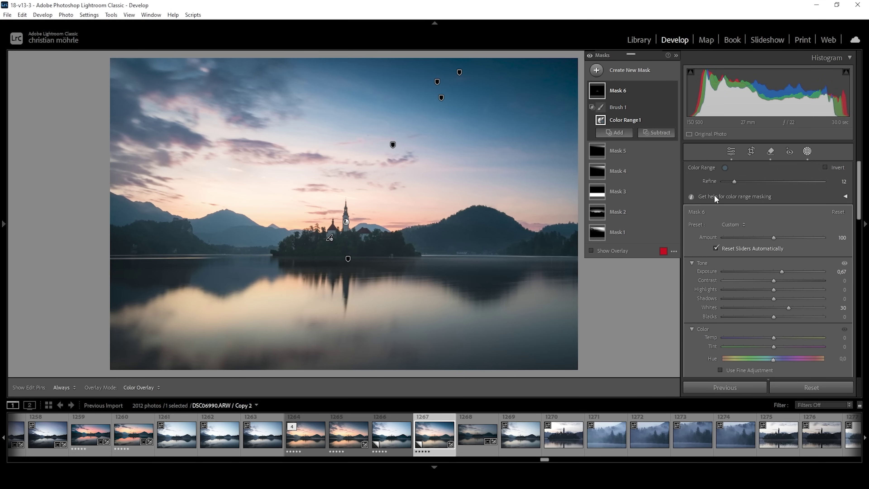
left_click_drag(734, 181, 734, 181)
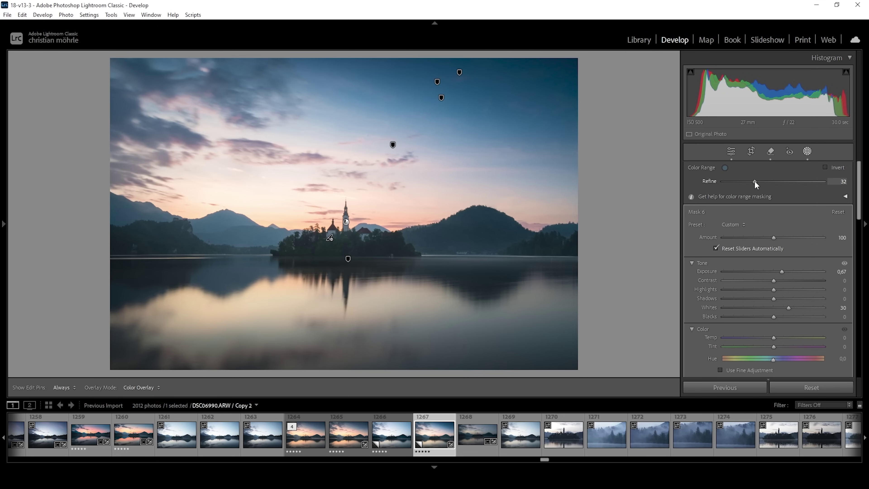
left_click_drag(747, 181, 746, 180)
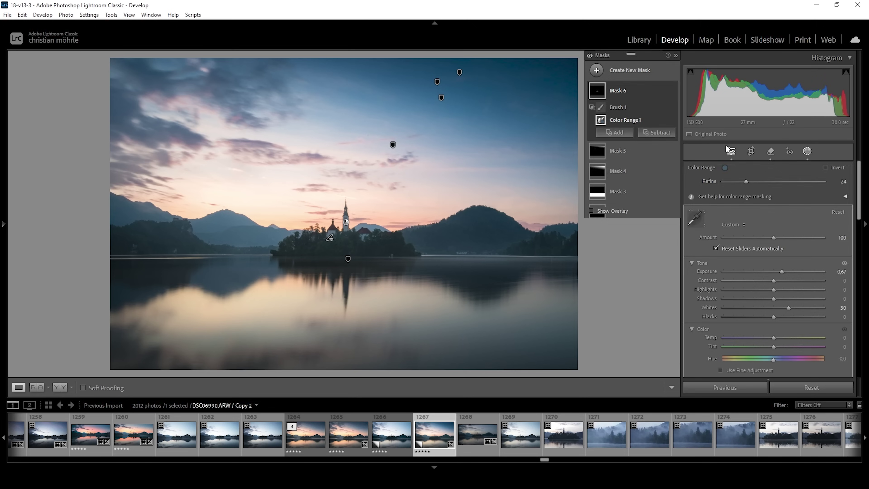
left_click(726, 145)
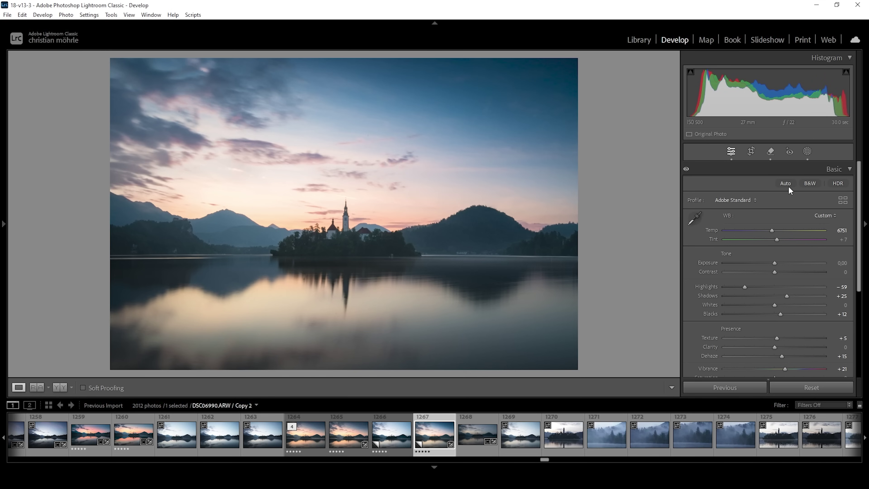
- Create a Luminance Range mask limited to the darker tones, from 5/5 to 18/36
key("shift+w")
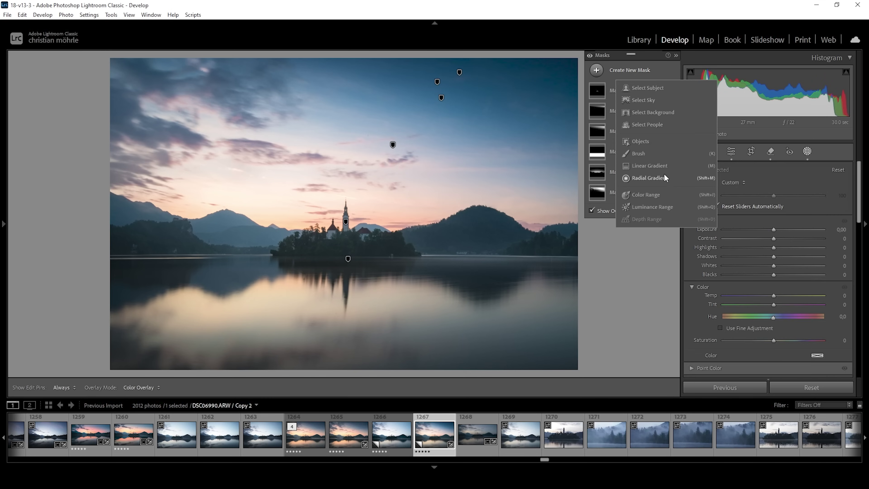
left_click(647, 207)
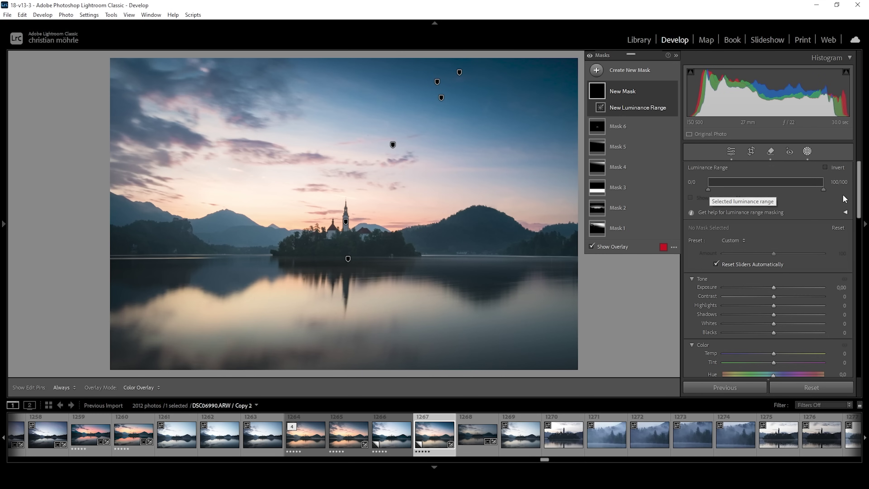
left_click(708, 189)
left_click_drag(708, 189, 708, 189)
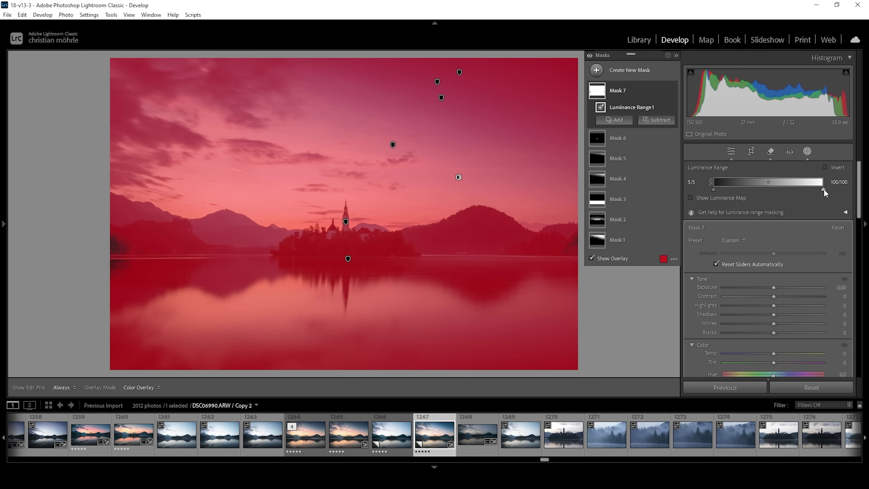
left_click_drag(816, 189, 750, 186)
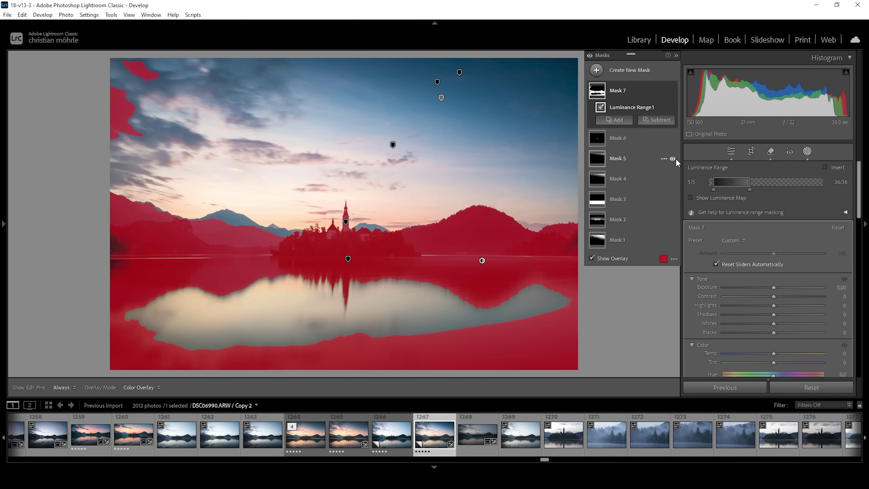
left_click_drag(751, 181, 730, 183)
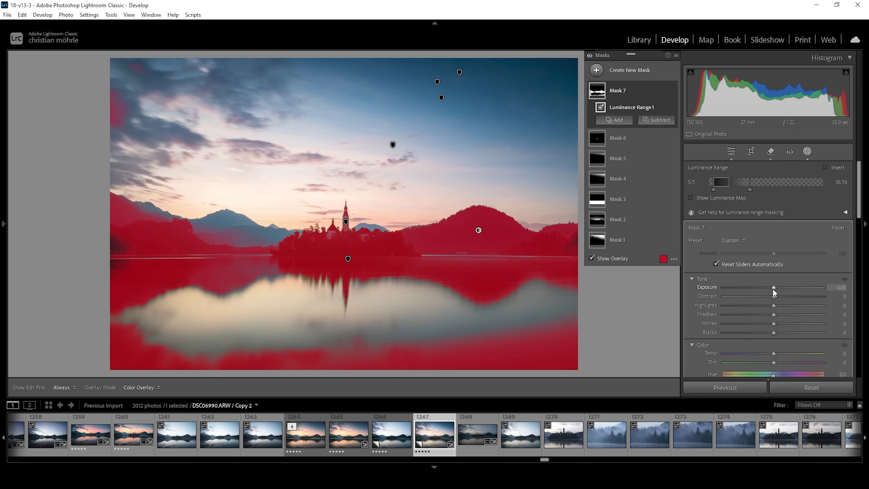
- Adjust the masked dark tones with Exposure −0.05, Saturation −5 and Clarity 8
left_click_drag(773, 286, 773, 286)
scroll(811, 338, "down", 4)
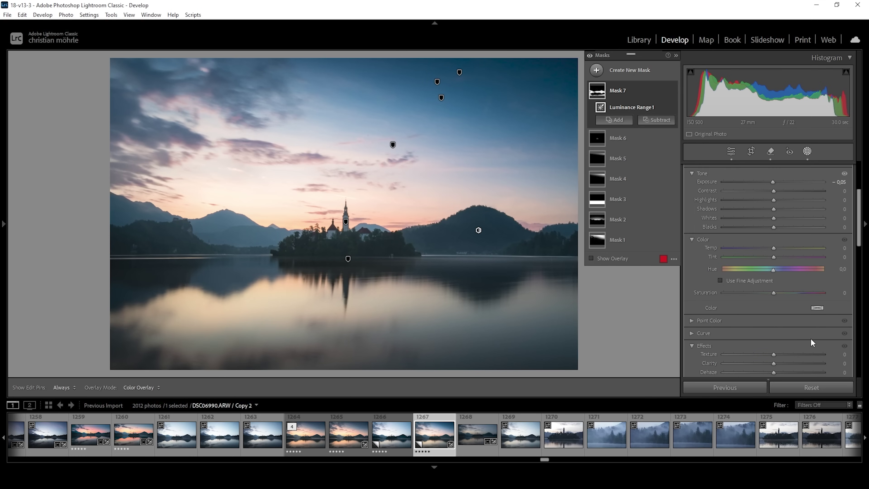
scroll(811, 338, "down", 2)
left_click_drag(776, 310, 778, 310)
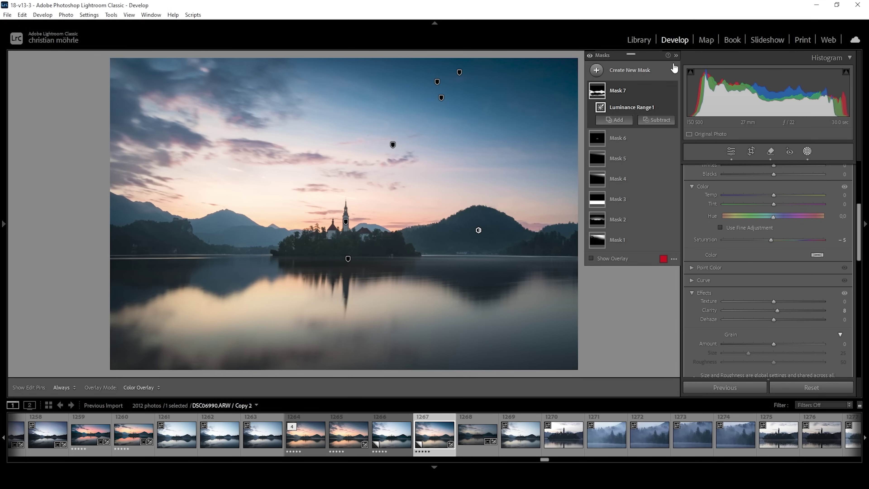
- Create a horizontal band mask along the waterline by subtracting a second linear gradient from one covering the lake
left_click(596, 70)
left_click(646, 166)
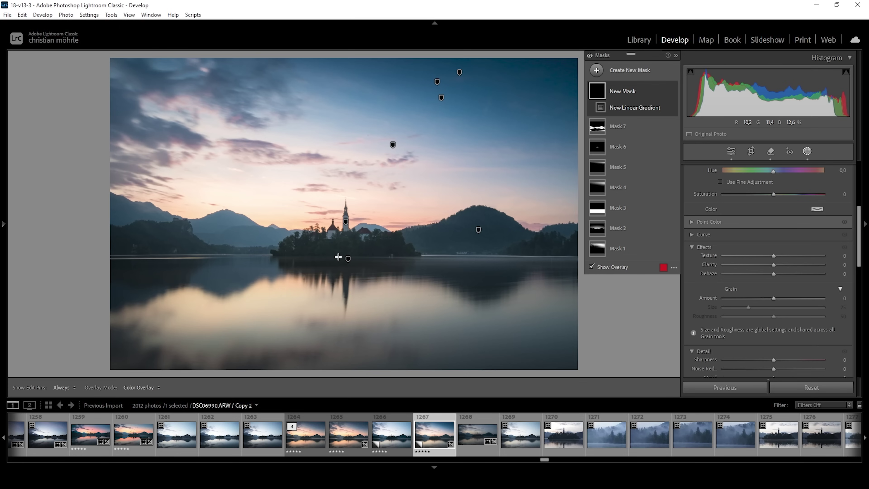
left_click_drag(338, 257, 341, 241)
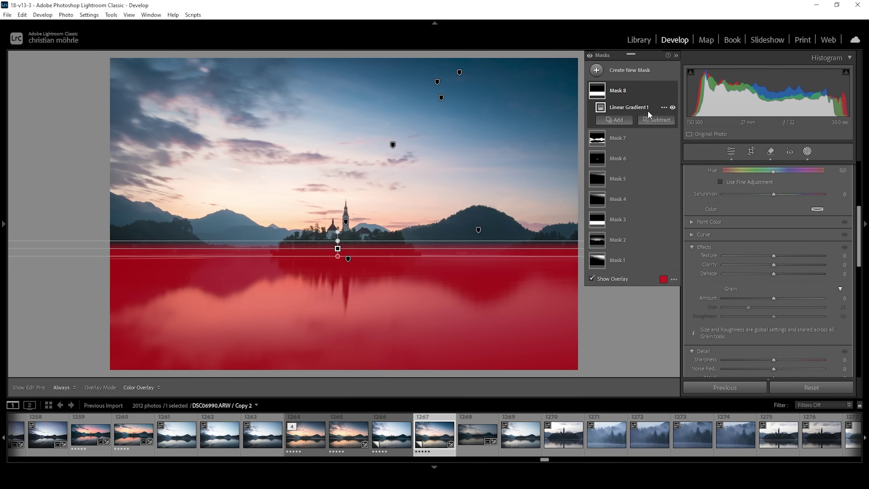
left_click(657, 120)
left_click(670, 220)
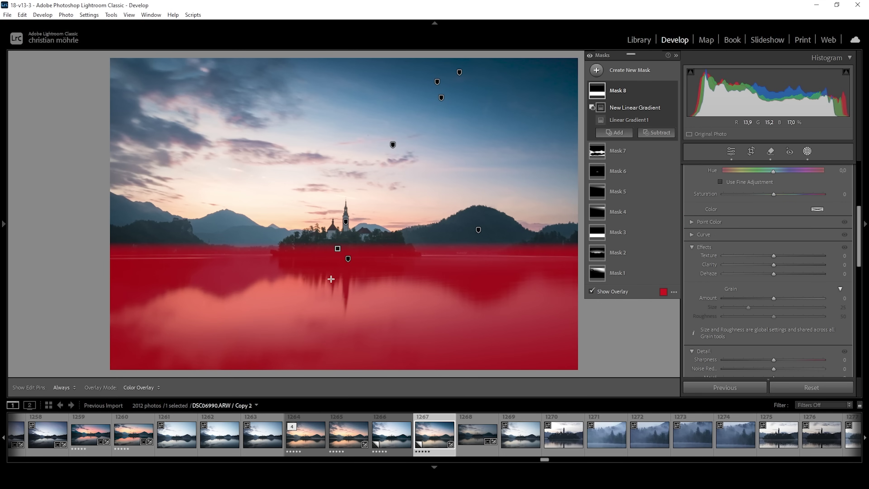
left_click_drag(334, 267, 337, 247)
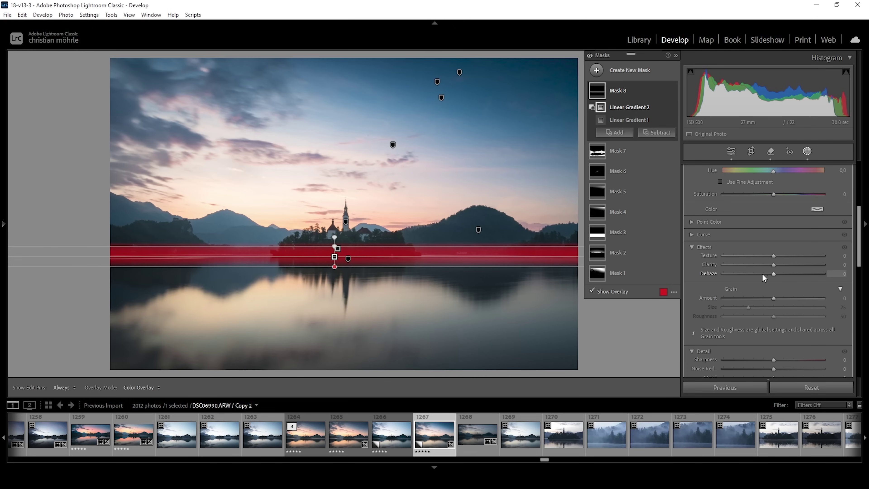
- Add a misty glow to the waterline band with Dehaze −30, Blacks 10, Whites 40 and Temp −6
left_click_drag(770, 274, 757, 272)
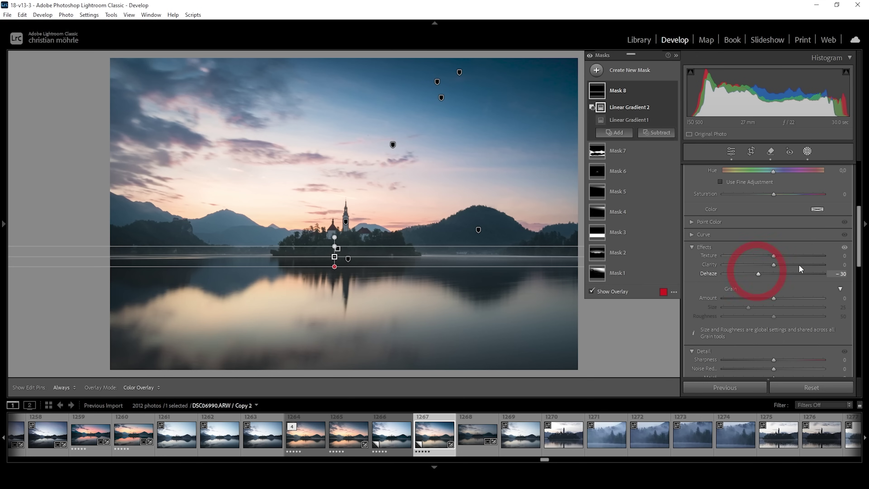
left_click_drag(860, 256, 856, 214)
left_click_drag(774, 265, 779, 265)
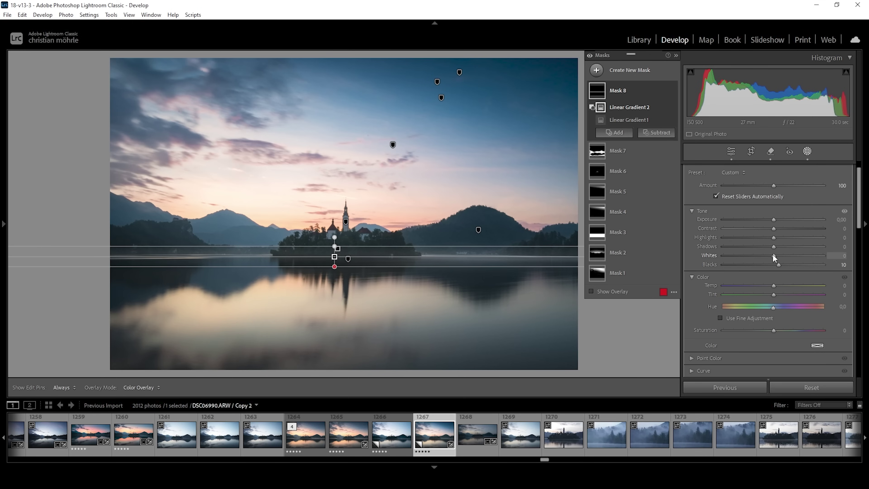
left_click_drag(774, 255, 794, 256)
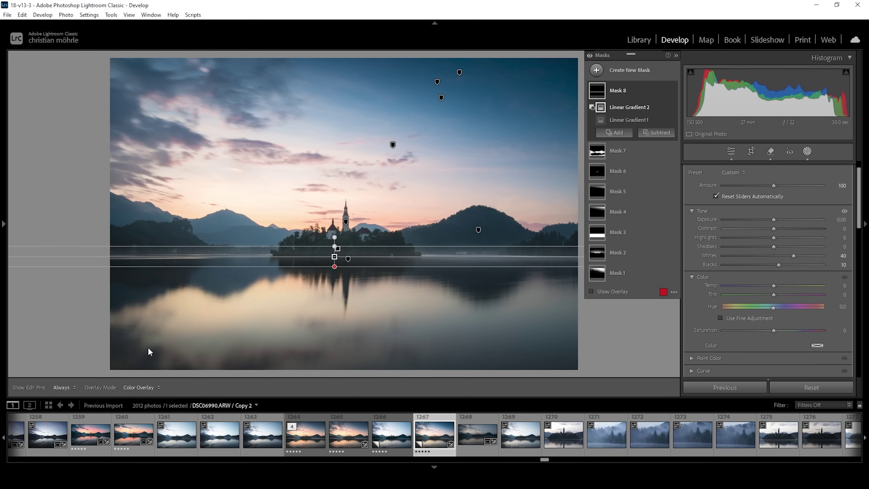
left_click_drag(772, 286, 772, 287)
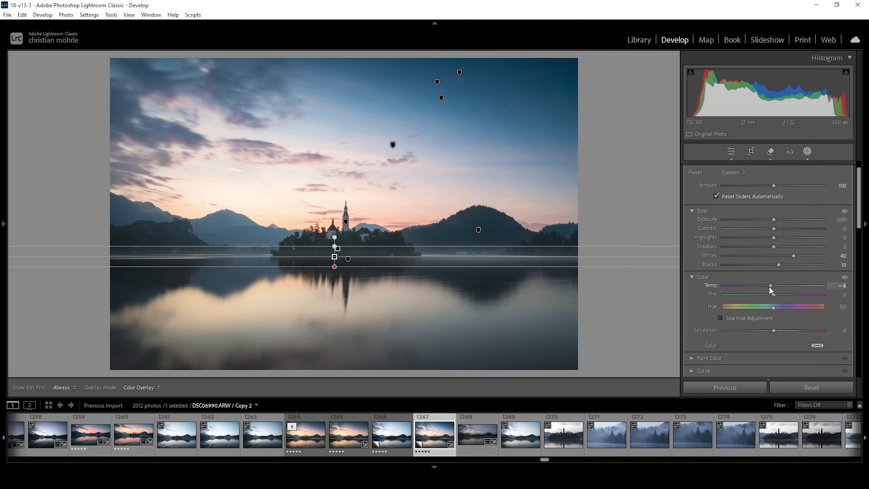
left_click_drag(771, 290, 769, 287)
left_click(732, 151)
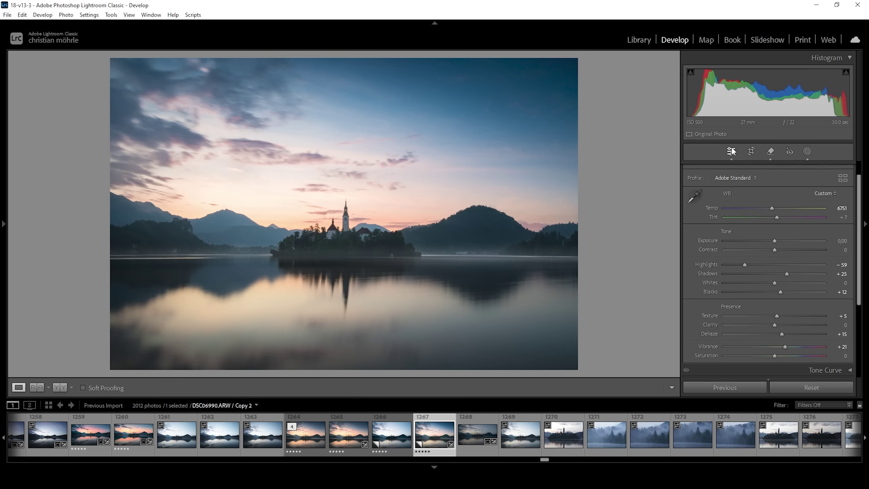
- Shift the subtracted gradient of the waterline band mask slightly downward and leave masking
key("shift+w")
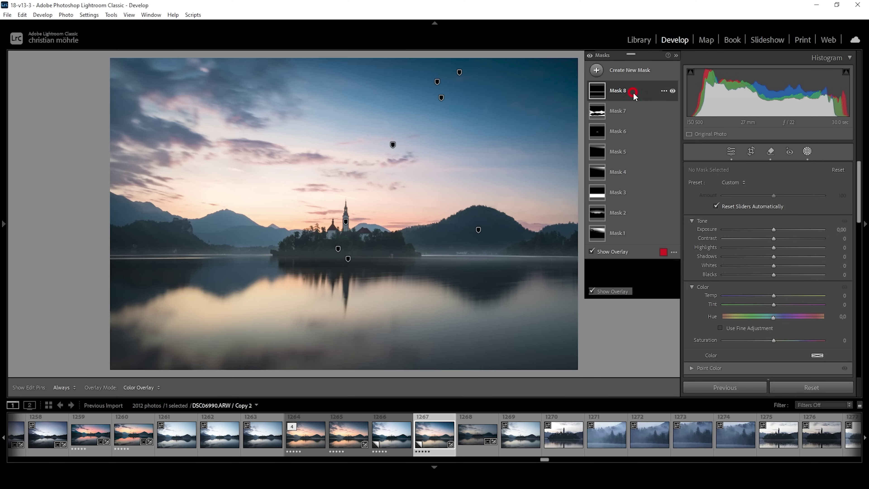
left_click(335, 257)
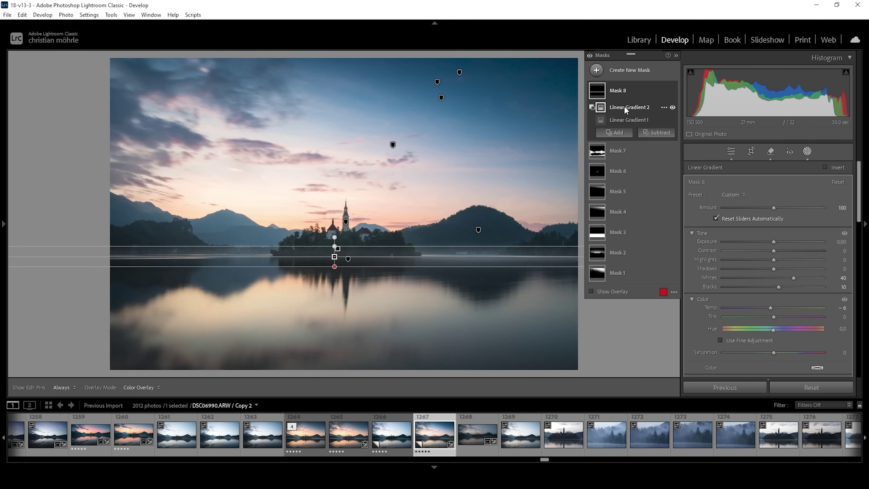
left_click_drag(334, 257, 334, 264)
key("Return")
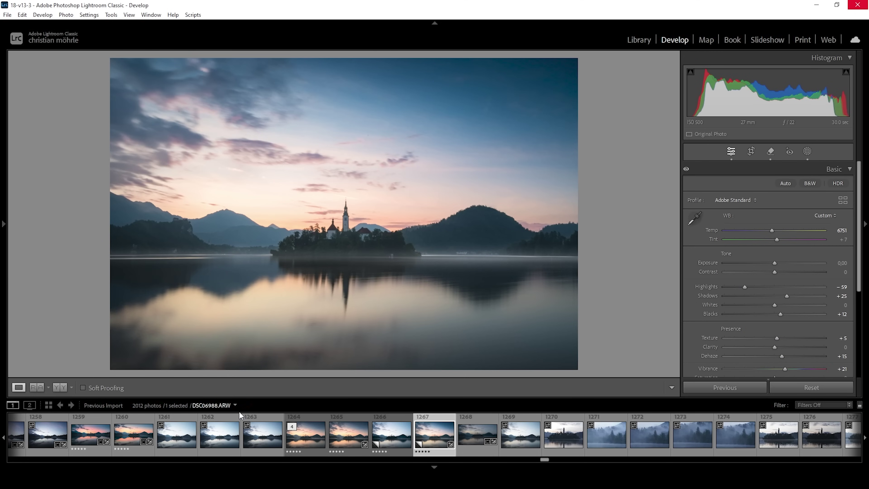
- Compare the edited photo side by side with the reference photo, and return to the single-photo view
left_click(42, 387)
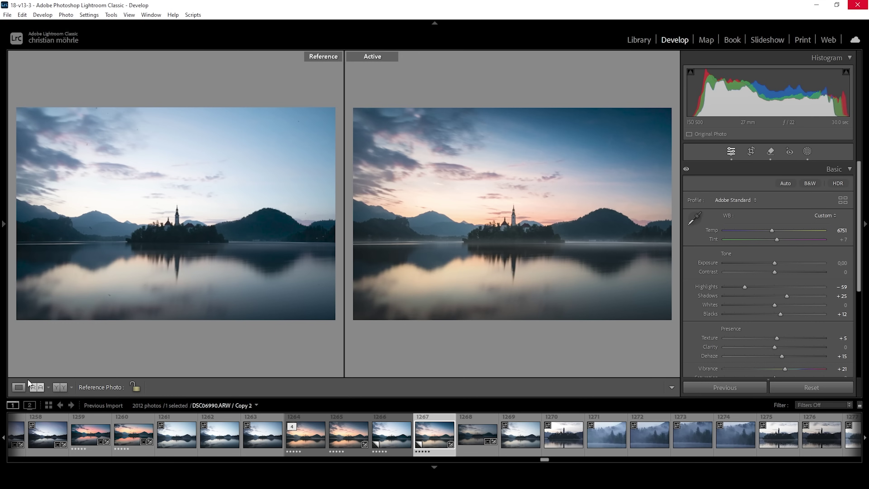
left_click(18, 387)
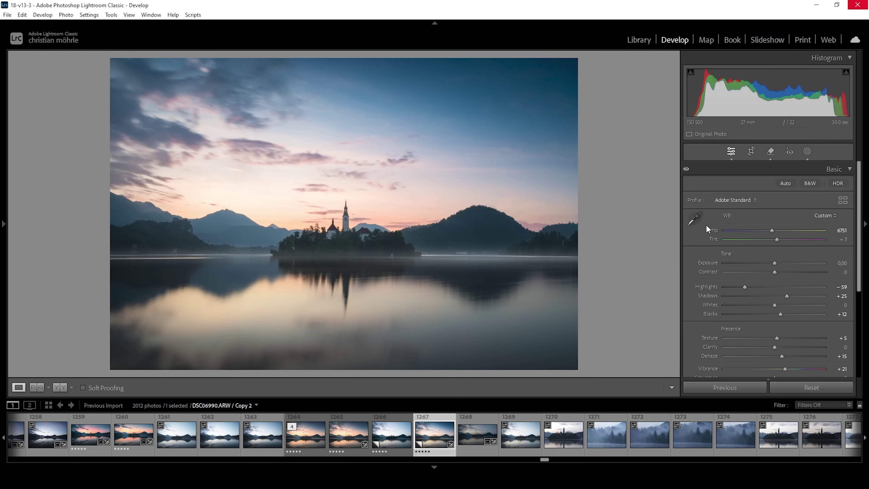
- Shift the yellow hue slightly towards orange and the orange hue slightly towards yellow in the Color Mixer
left_click(842, 169)
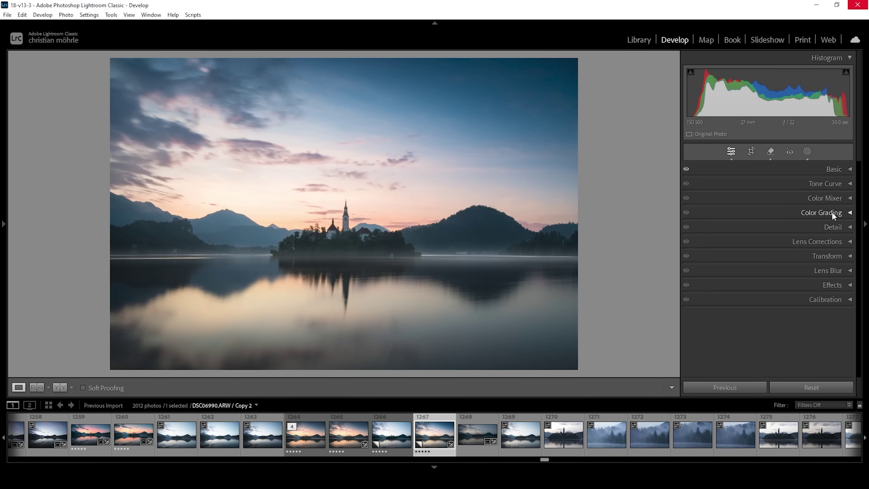
left_click(841, 199)
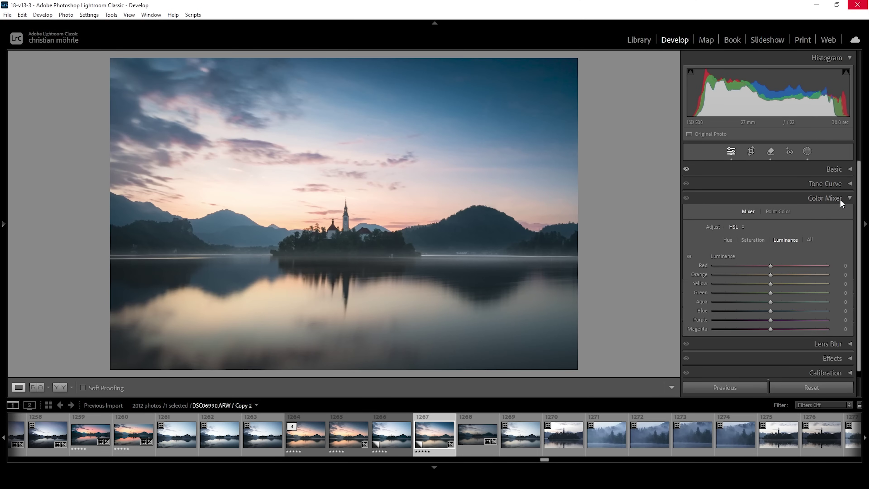
left_click(727, 240)
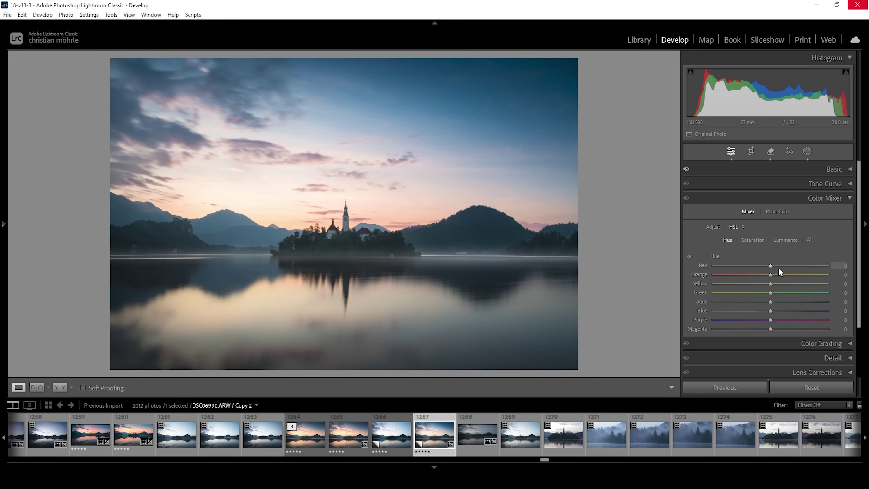
left_click_drag(769, 282, 762, 283)
left_click_drag(769, 276, 781, 275)
- Raise the saturation of the oranges and yellows slightly in the Color Mixer
left_click(753, 240)
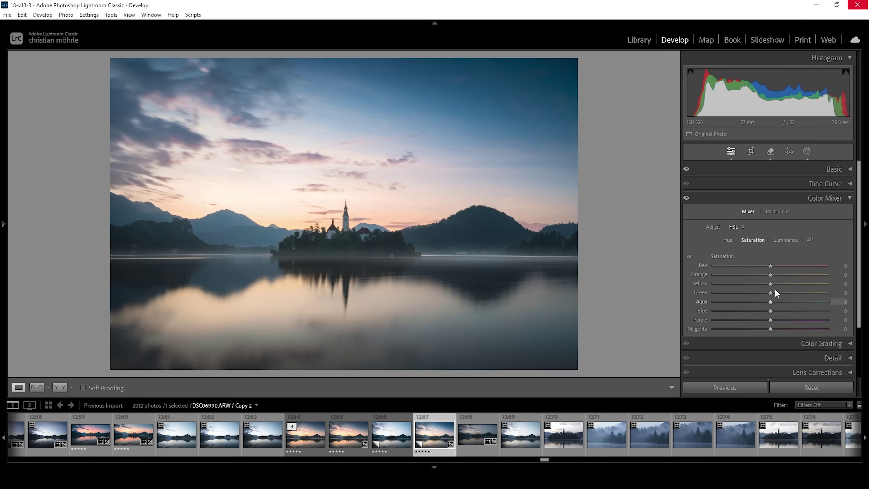
left_click_drag(775, 273, 777, 274)
left_click_drag(775, 285, 780, 286)
left_click(849, 198)
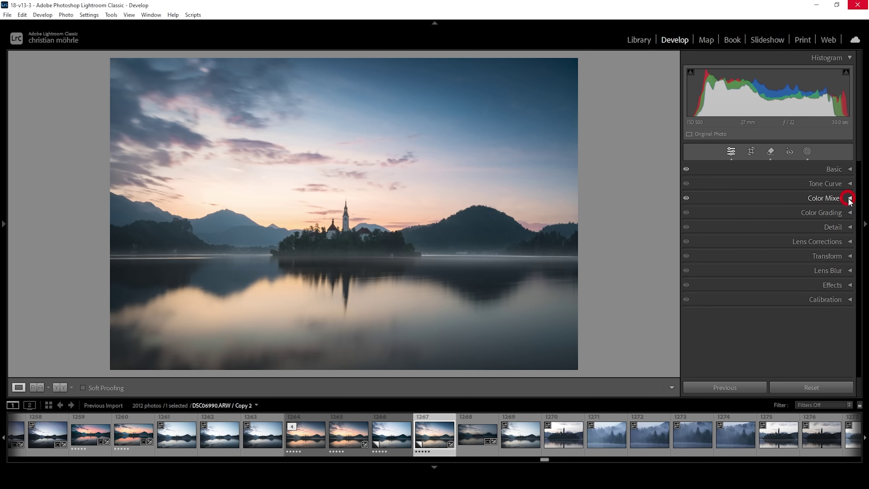
- Color-grade the highlights a warm orange with Hue 36 and Saturation 76
left_click(832, 213)
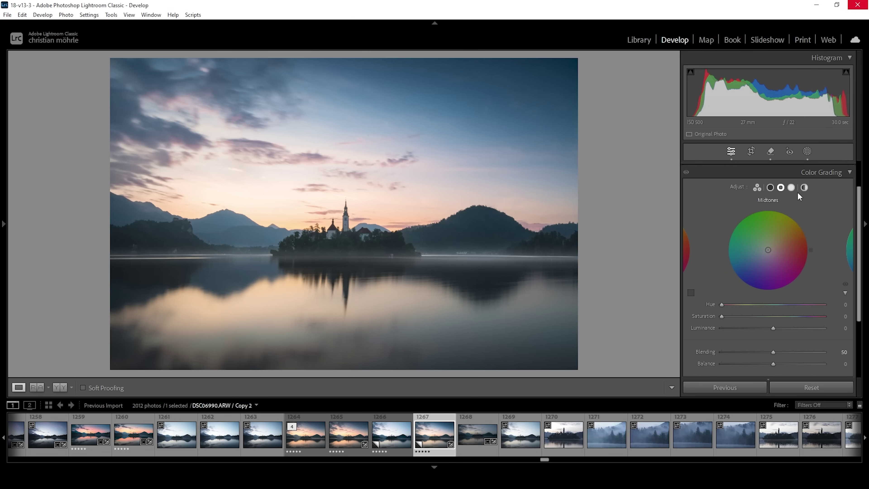
left_click(792, 187)
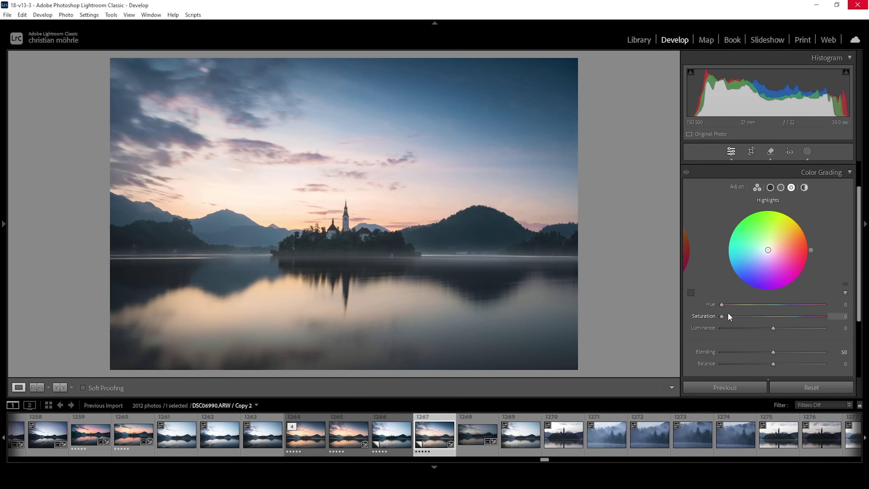
left_click_drag(723, 303, 735, 305)
left_click_drag(722, 316, 804, 320)
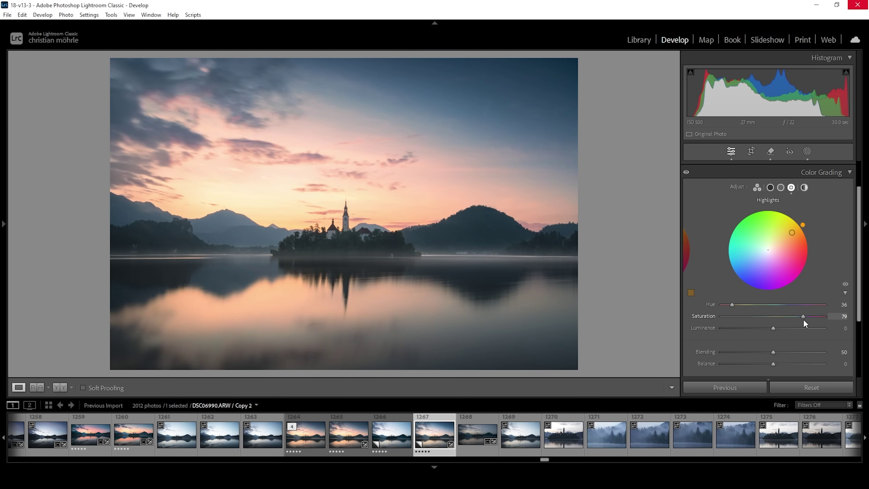
left_click_drag(803, 320, 800, 320)
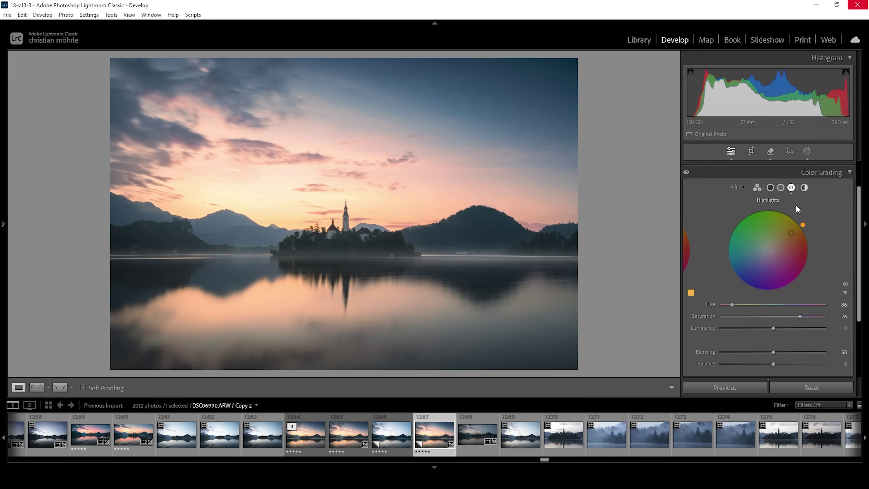
- Color-grade the midtones a subtle reddish orange with Hue 17 and Saturation 16
left_click(781, 188)
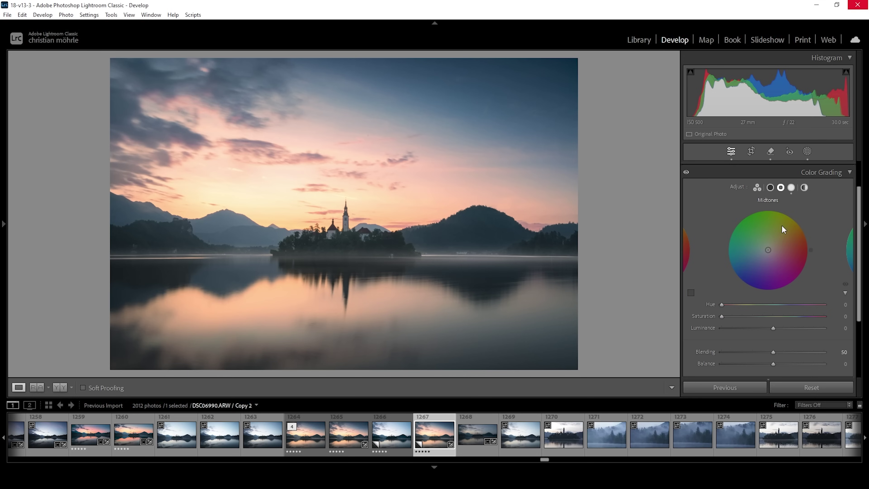
left_click_drag(722, 304, 728, 305)
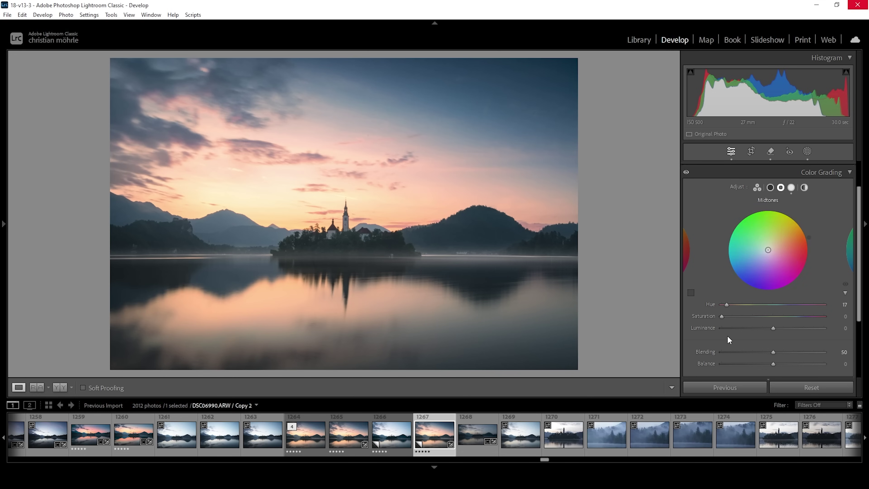
left_click_drag(721, 313, 736, 316)
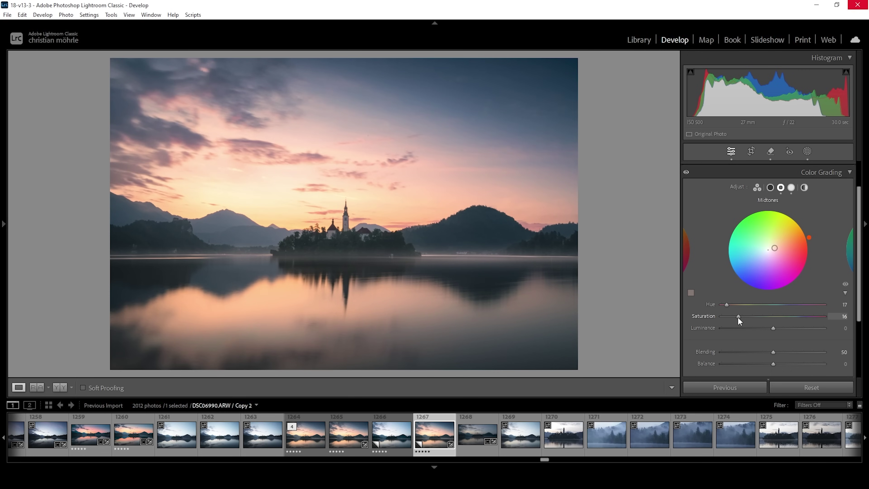
left_click(847, 172)
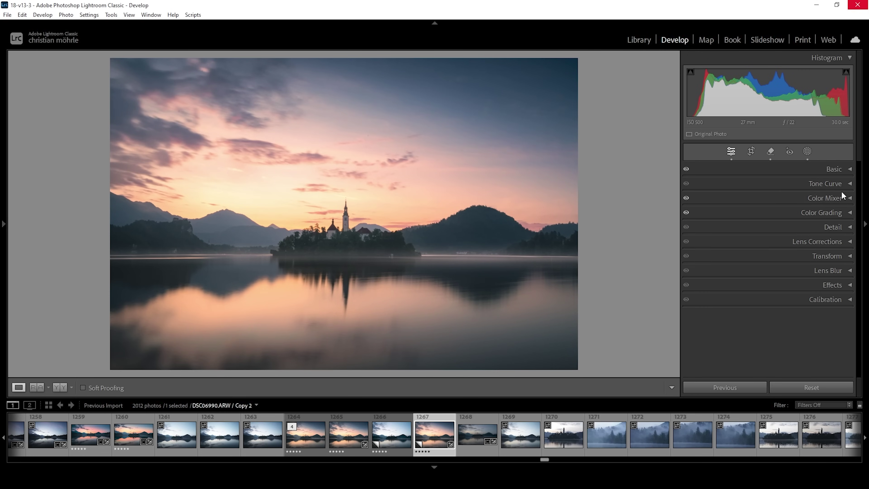
- Raise the primary saturations in Calibration to +7 for red, +8 for green and about +7 for blue
left_click(823, 300)
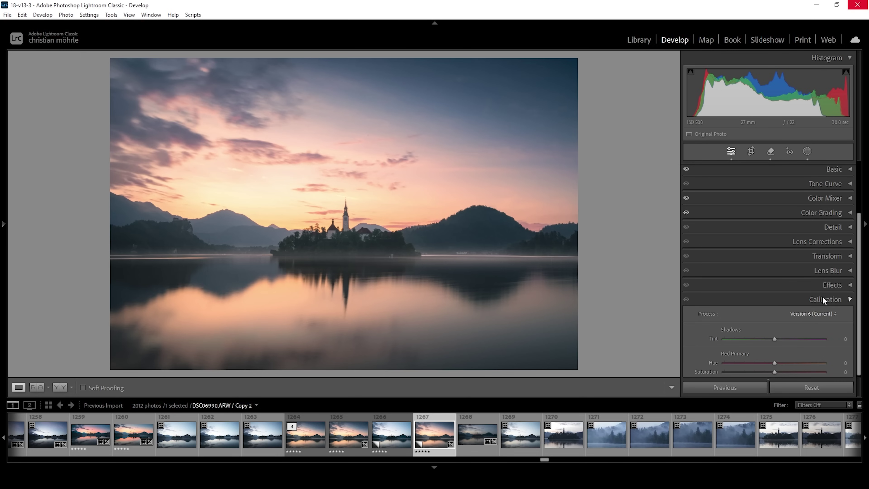
scroll(822, 300, "down", 4)
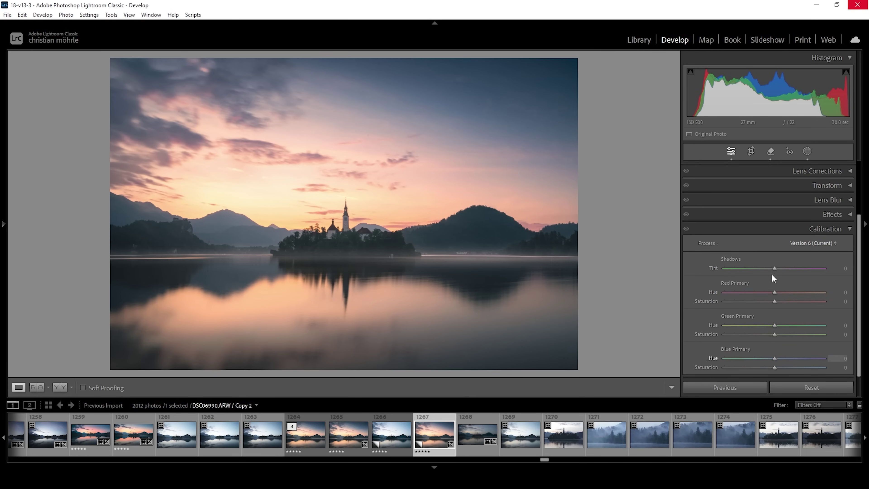
left_click(777, 301)
left_click(776, 334)
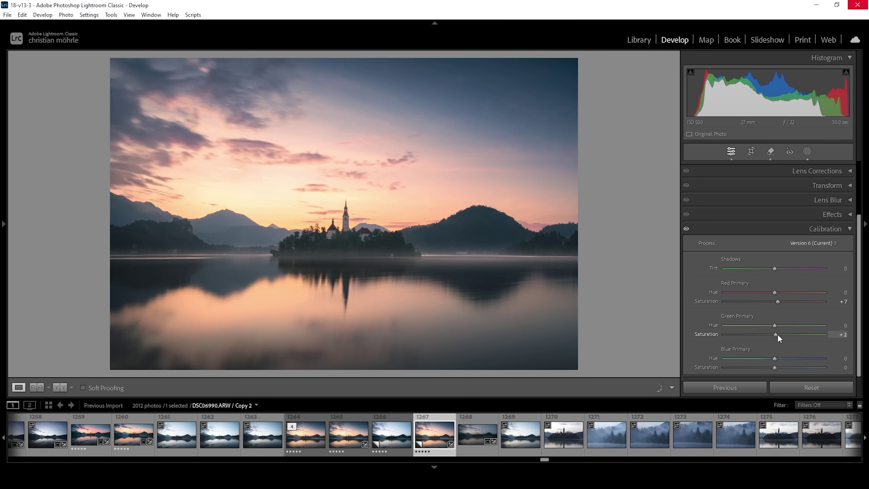
left_click_drag(779, 334, 780, 334)
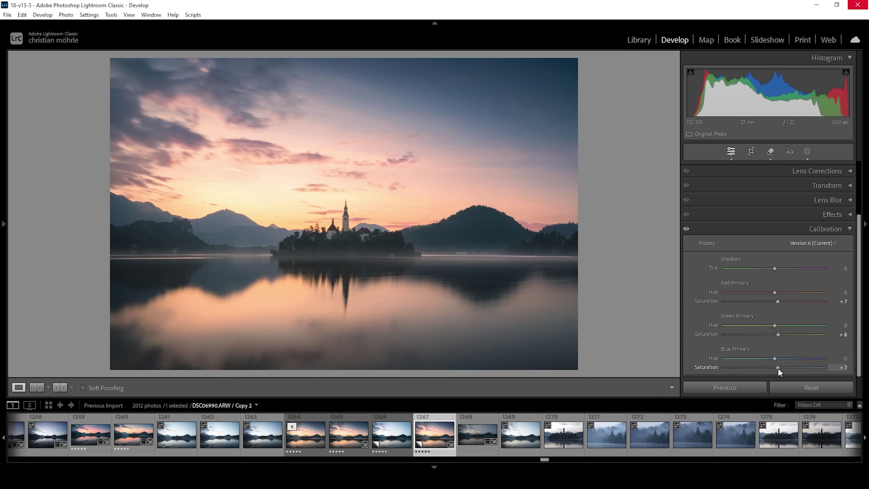
left_click_drag(779, 368, 780, 369)
left_click(845, 230)
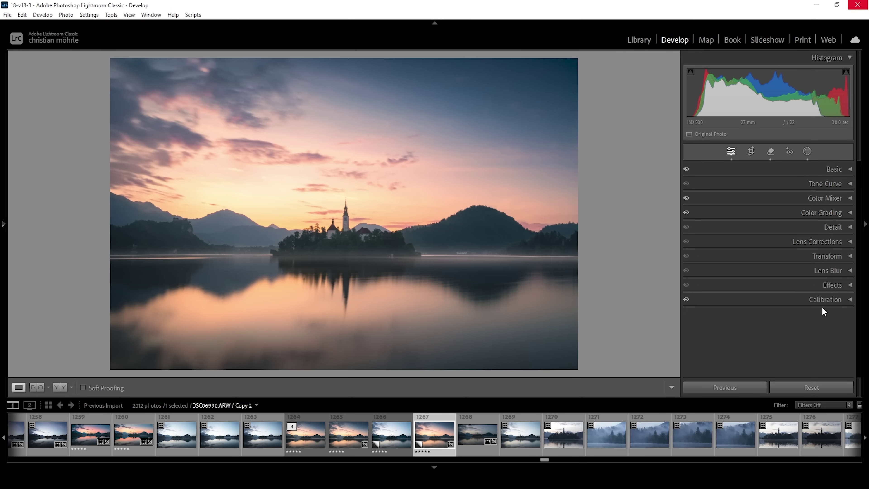
- Set the photo's sharpening to Radius 0.5, Detail 100 and Masking 56
left_click(826, 227)
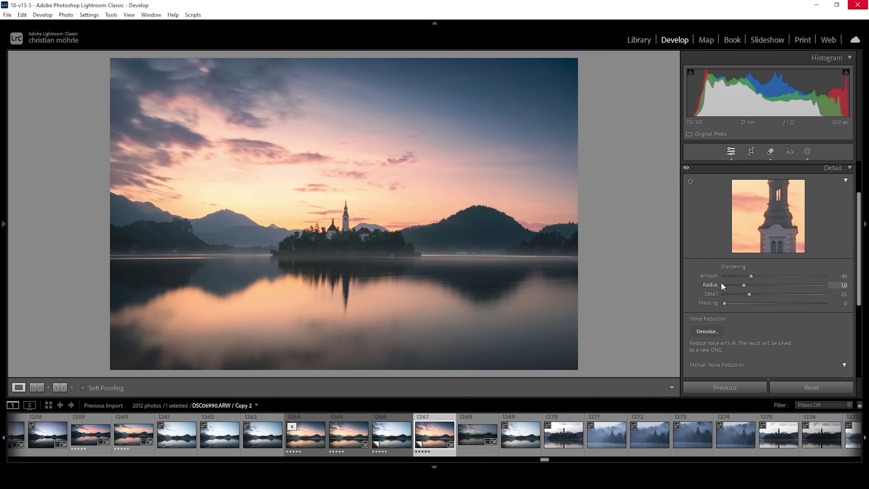
left_click(704, 282)
left_click_drag(793, 295, 856, 295)
left_click_drag(725, 303, 781, 307)
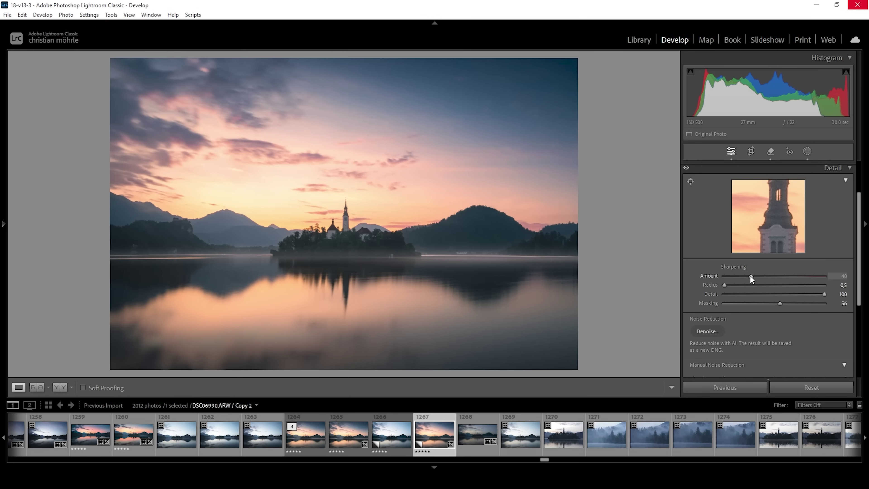